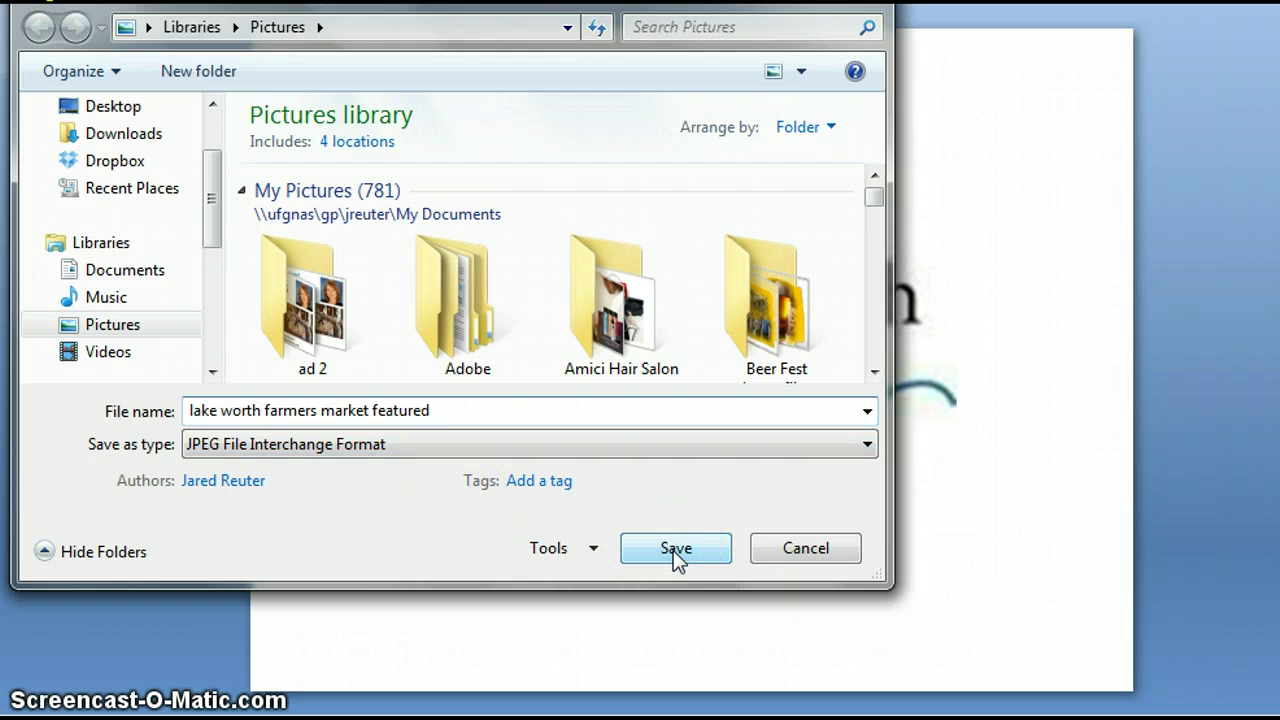
Export only the current slide as a JPEG named "lake worth farmers market featured" in the Pictures library.
{"action": "left_click", "coordinate": [82, 326]}
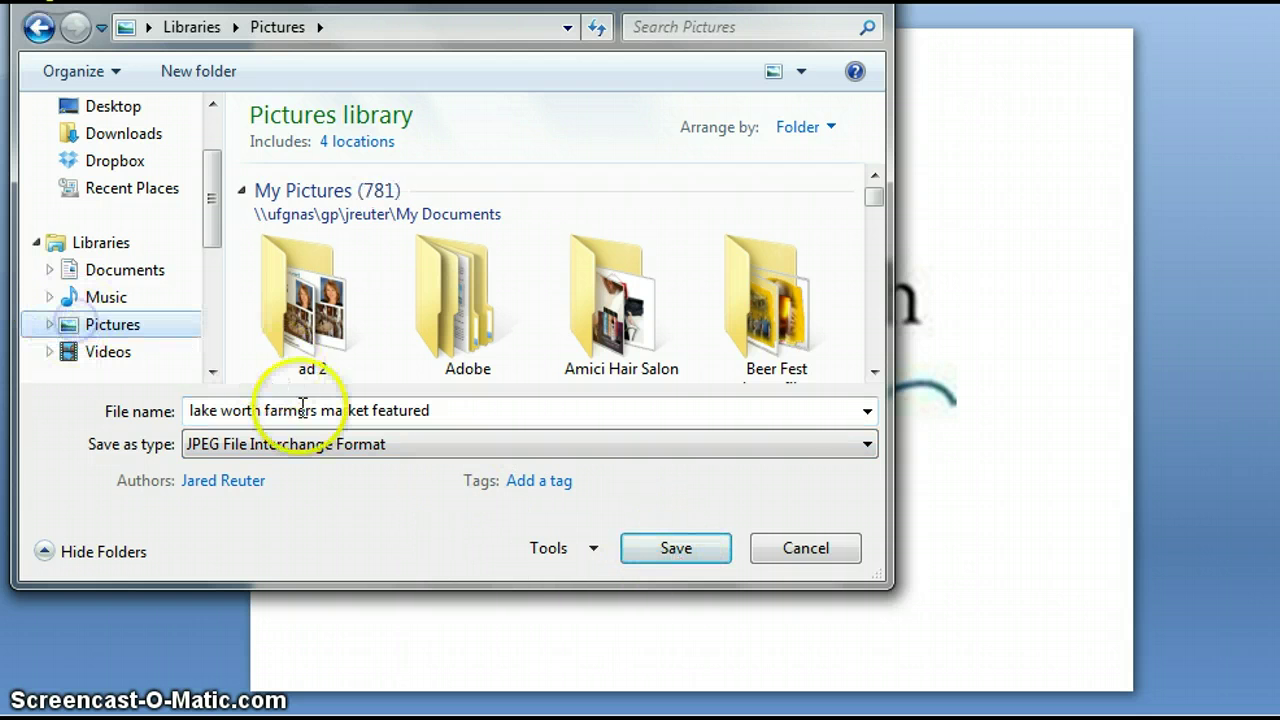
{"action": "left_click", "coordinate": [674, 549]}
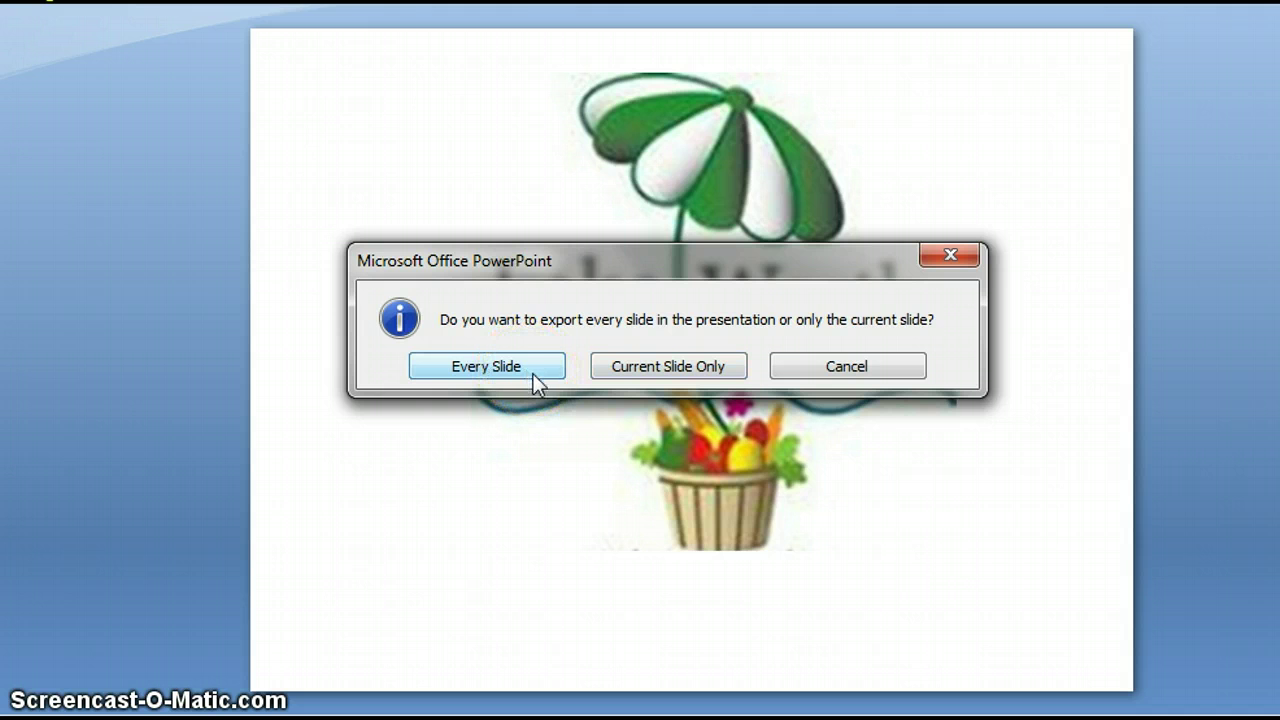
{"action": "left_click", "coordinate": [645, 372]}
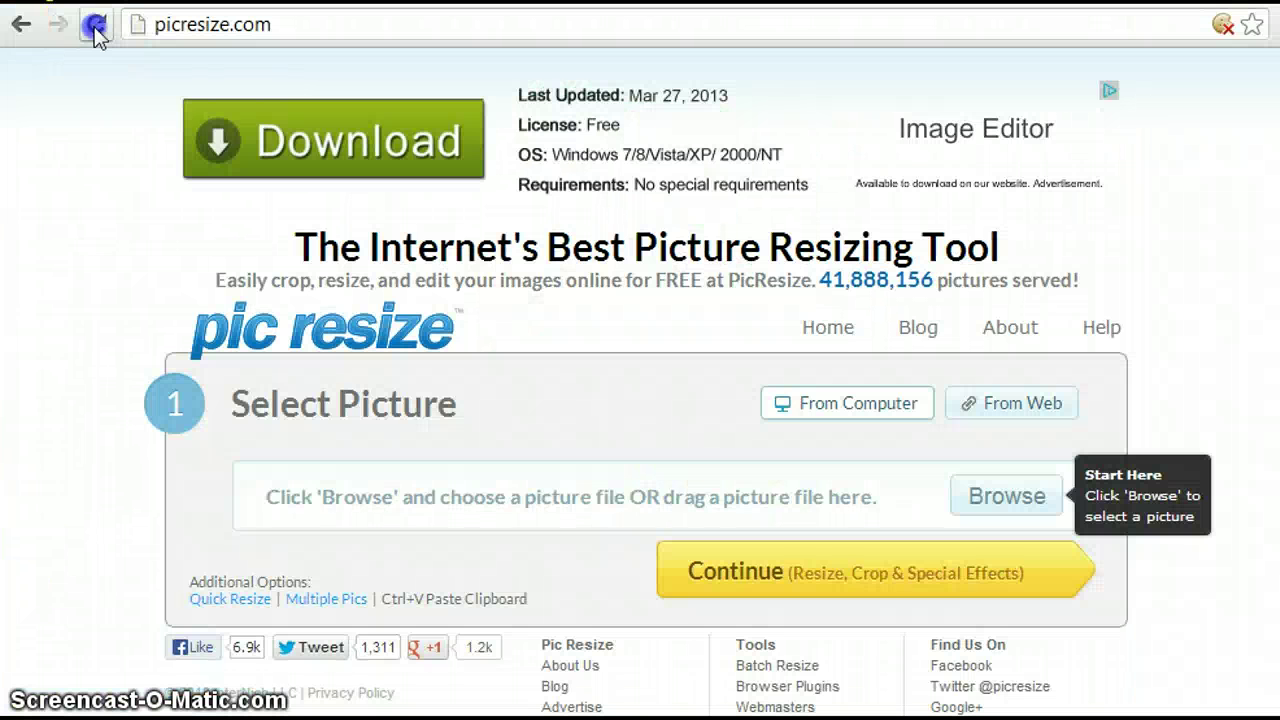
Switch to picresize.com in the browser and load "lake worth farmers market featured.jpg" from the Pictures library for editing.
{"action": "left_click", "coordinate": [94, 26]}
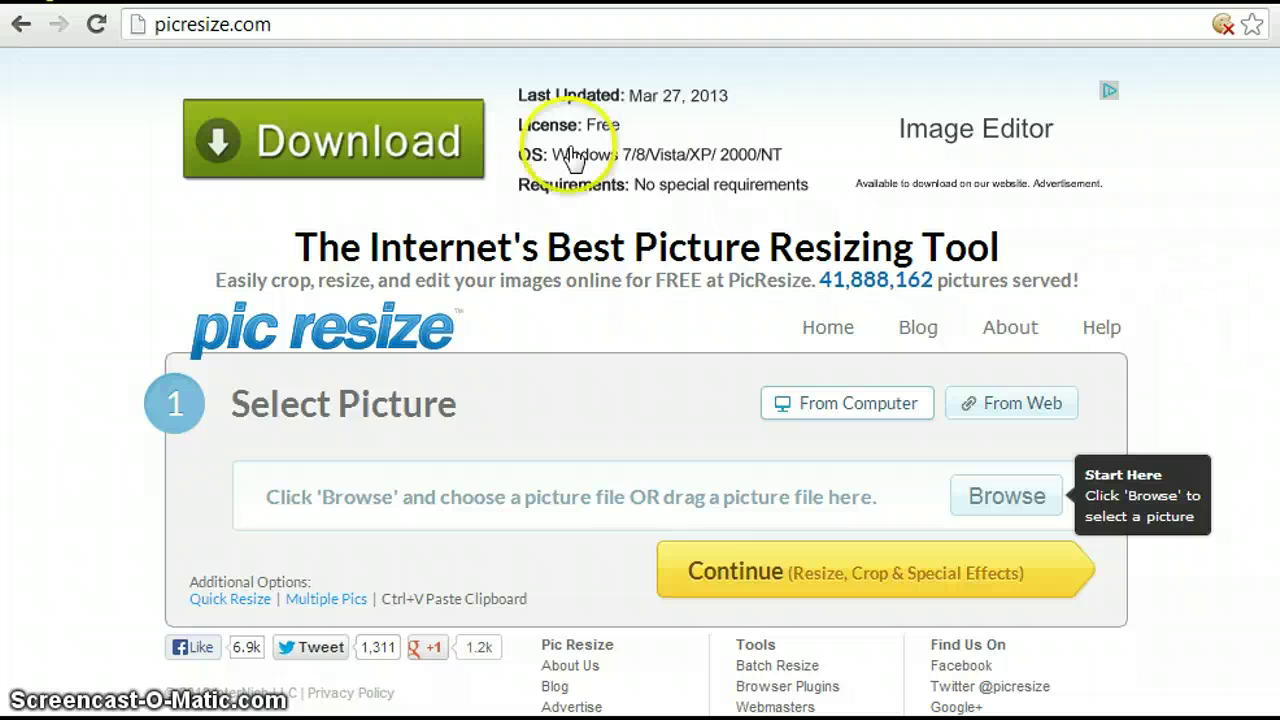
{"action": "scroll", "coordinate": [117, 365], "scroll_direction": "down", "scroll_amount": 1}
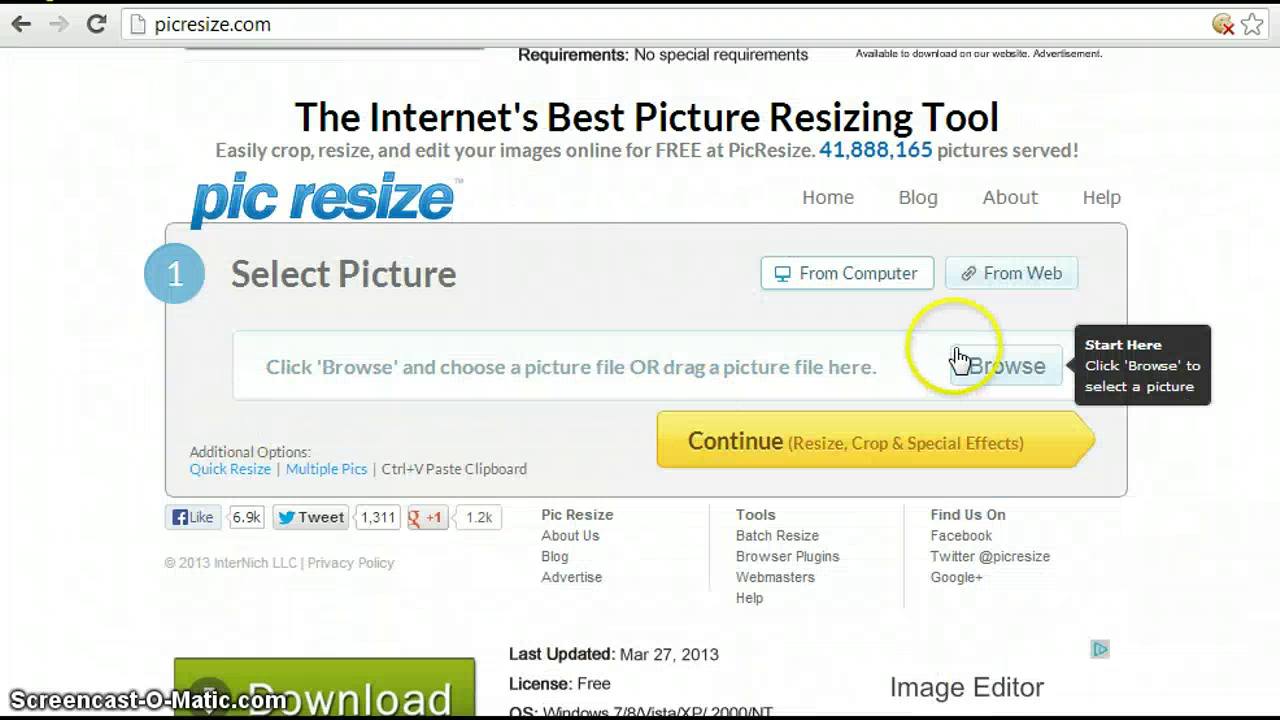
{"action": "left_click", "coordinate": [995, 367]}
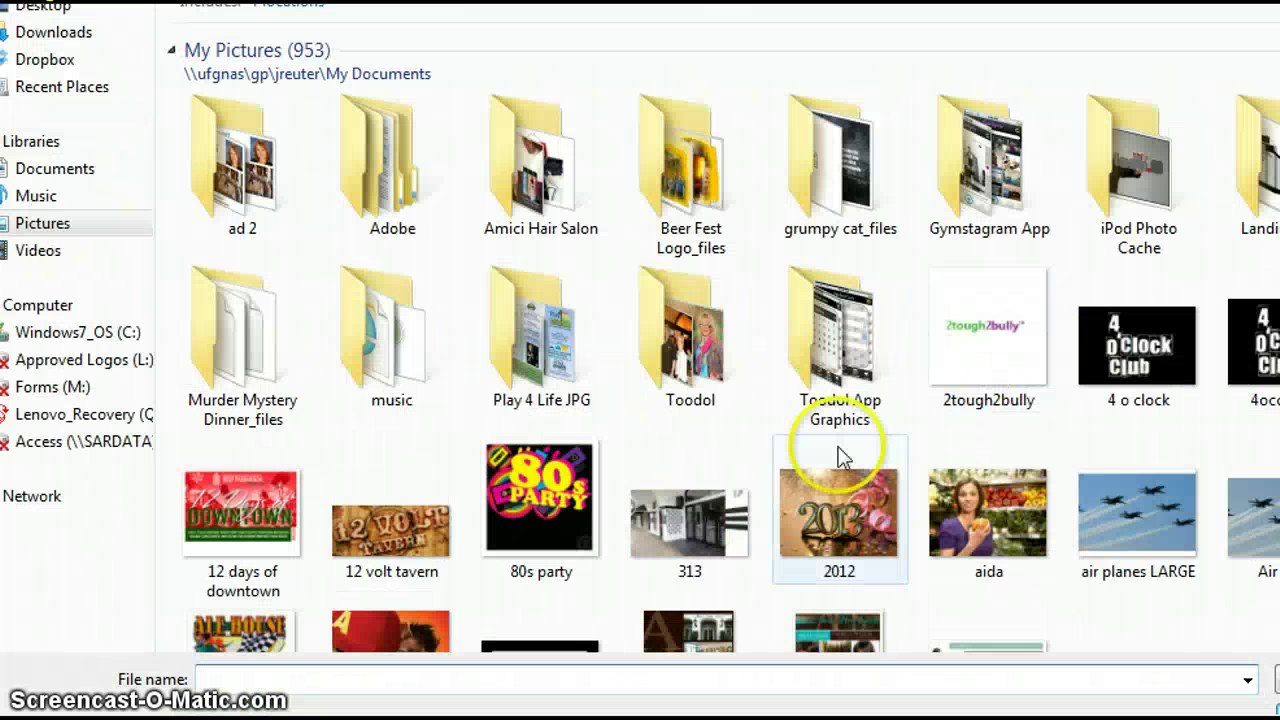
{"action": "left_click", "coordinate": [687, 538]}
{"action": "type", "text": "lake worth farmers market featured"}
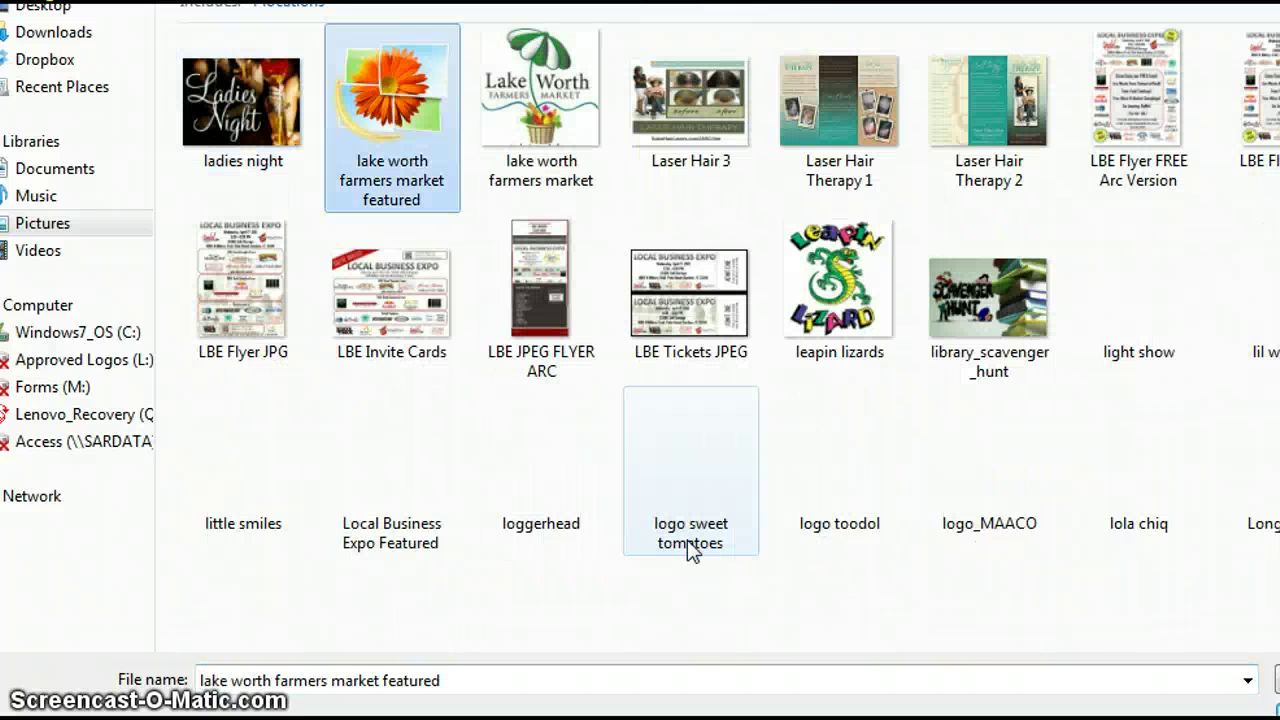
{"action": "left_click", "coordinate": [403, 128]}
{"action": "double_click", "coordinate": [403, 128]}
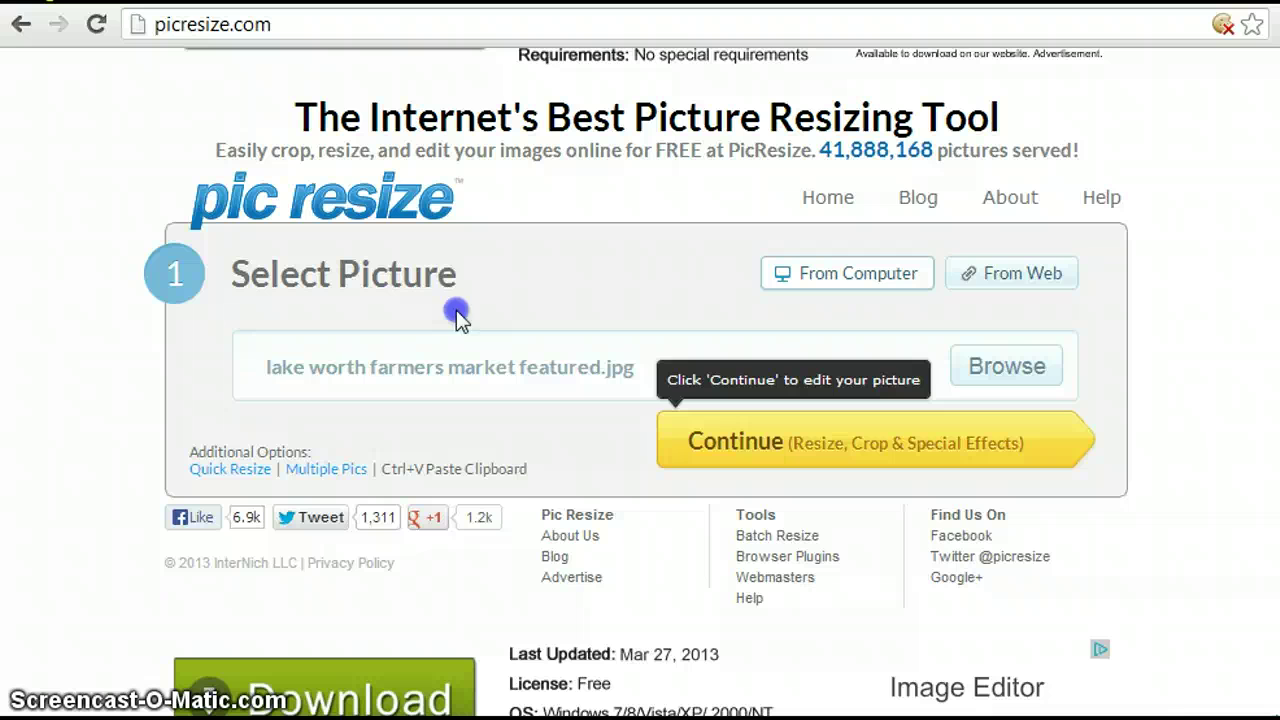
{"action": "left_click", "coordinate": [729, 436]}
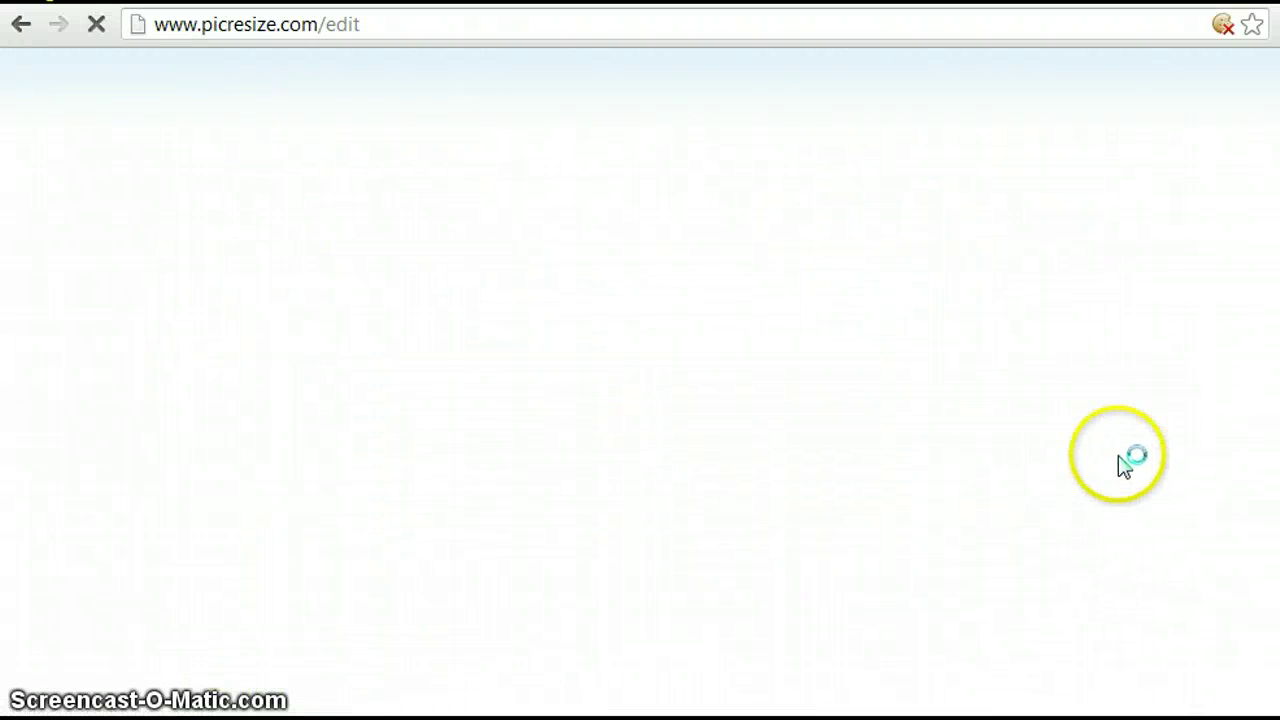
Set the picture to a custom size of 600 pixels wide by 400 pixels high.
{"action": "scroll", "coordinate": [1212, 429], "scroll_direction": "down", "scroll_amount": 1}
{"action": "scroll", "coordinate": [1210, 430], "scroll_direction": "down", "scroll_amount": 2}
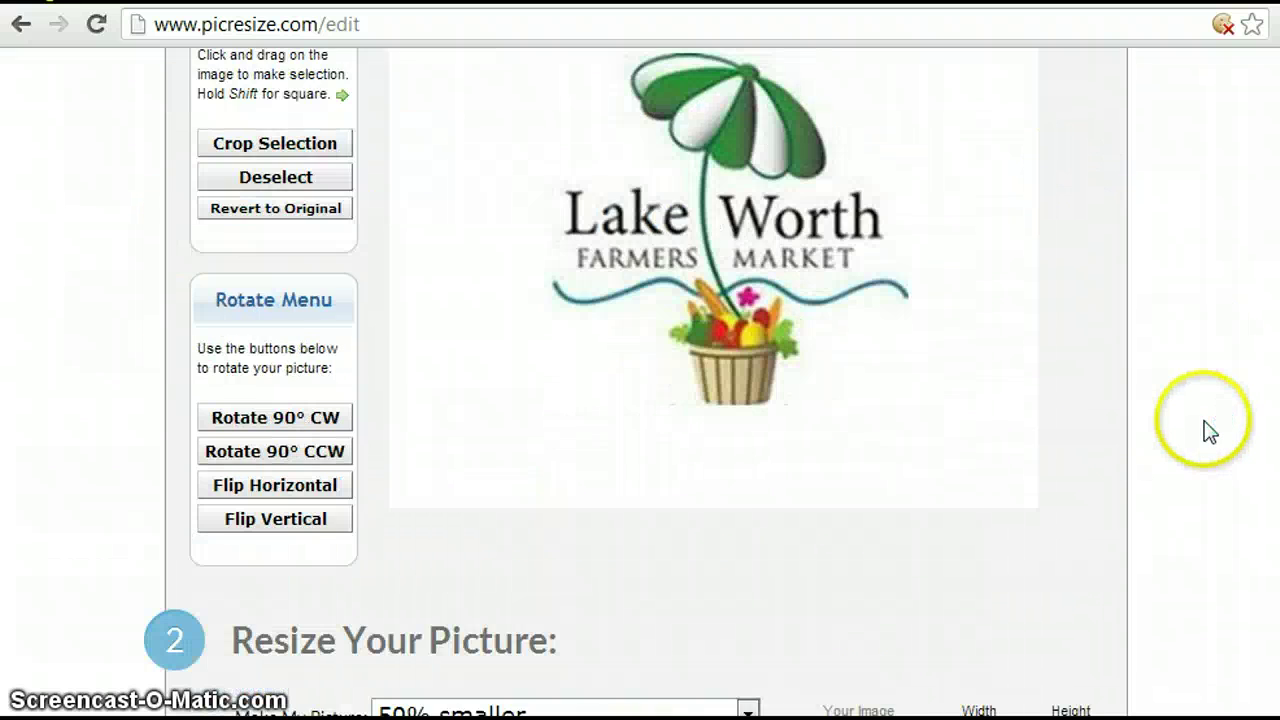
{"action": "scroll", "coordinate": [1210, 430], "scroll_direction": "down", "scroll_amount": 2}
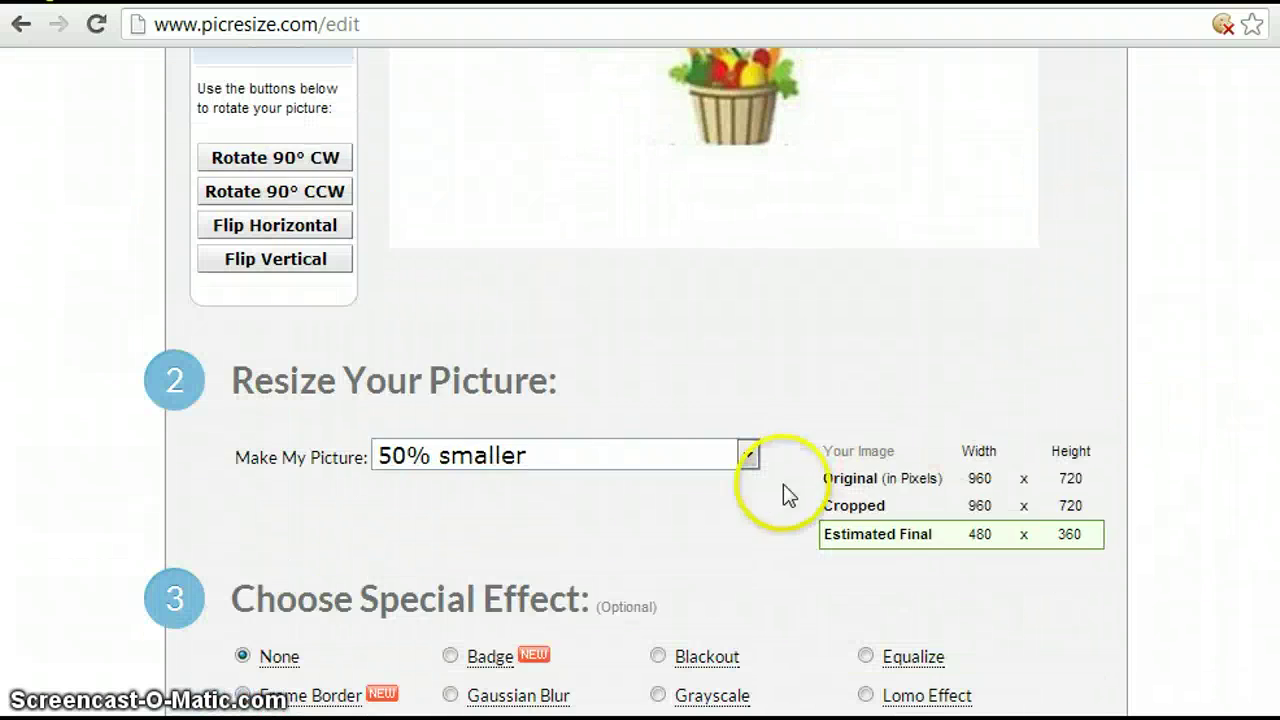
{"action": "left_click", "coordinate": [748, 456]}
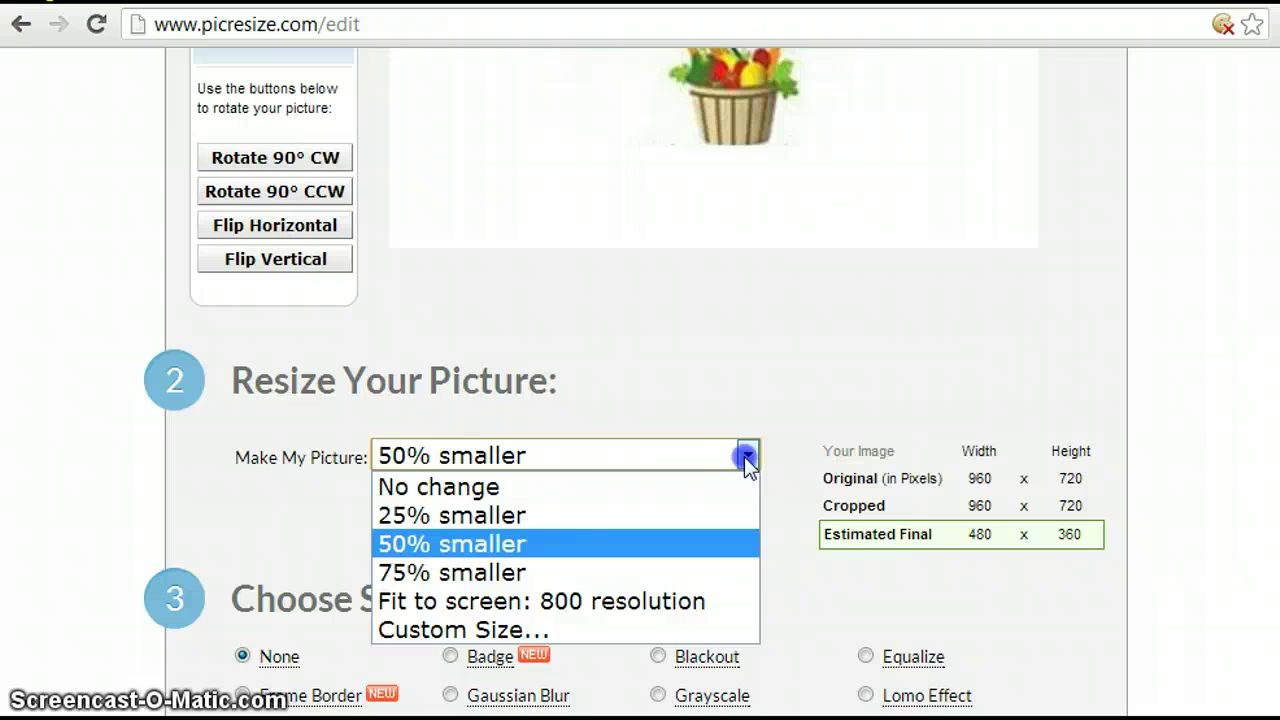
{"action": "left_click", "coordinate": [497, 627]}
{"action": "left_click", "coordinate": [335, 499]}
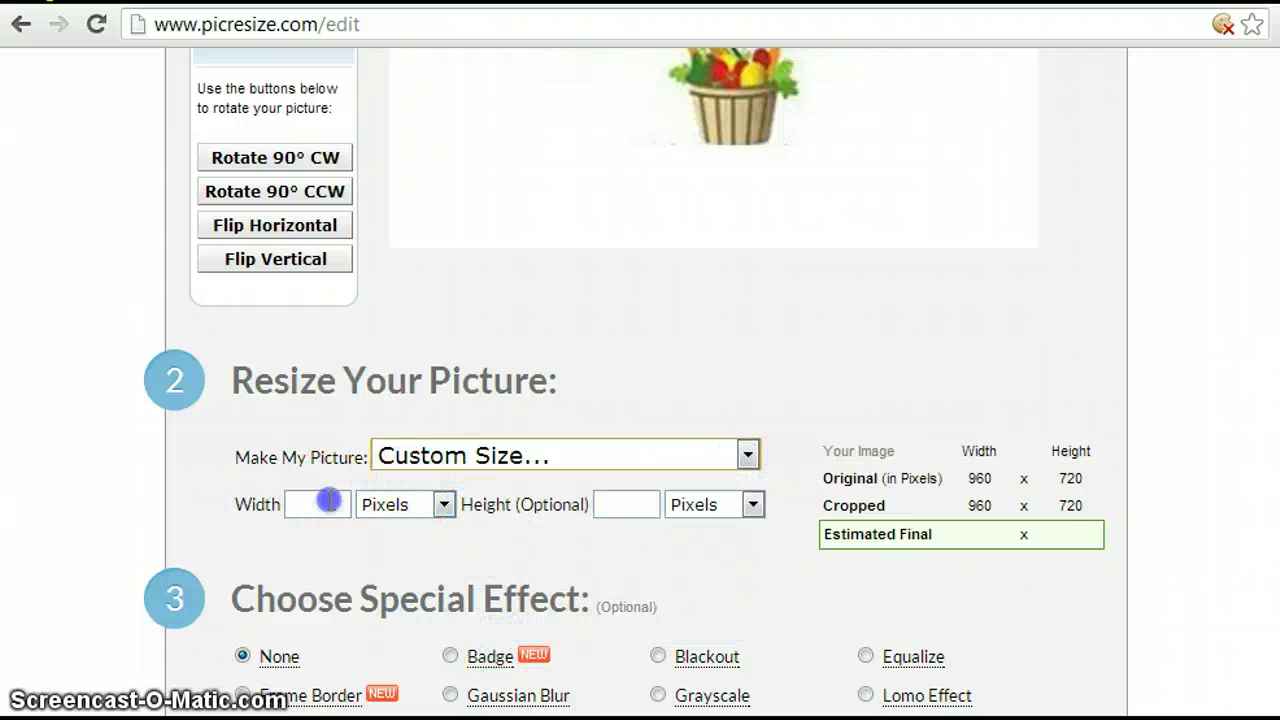
{"action": "scroll", "coordinate": [387, 533], "scroll_direction": "down", "scroll_amount": 3}
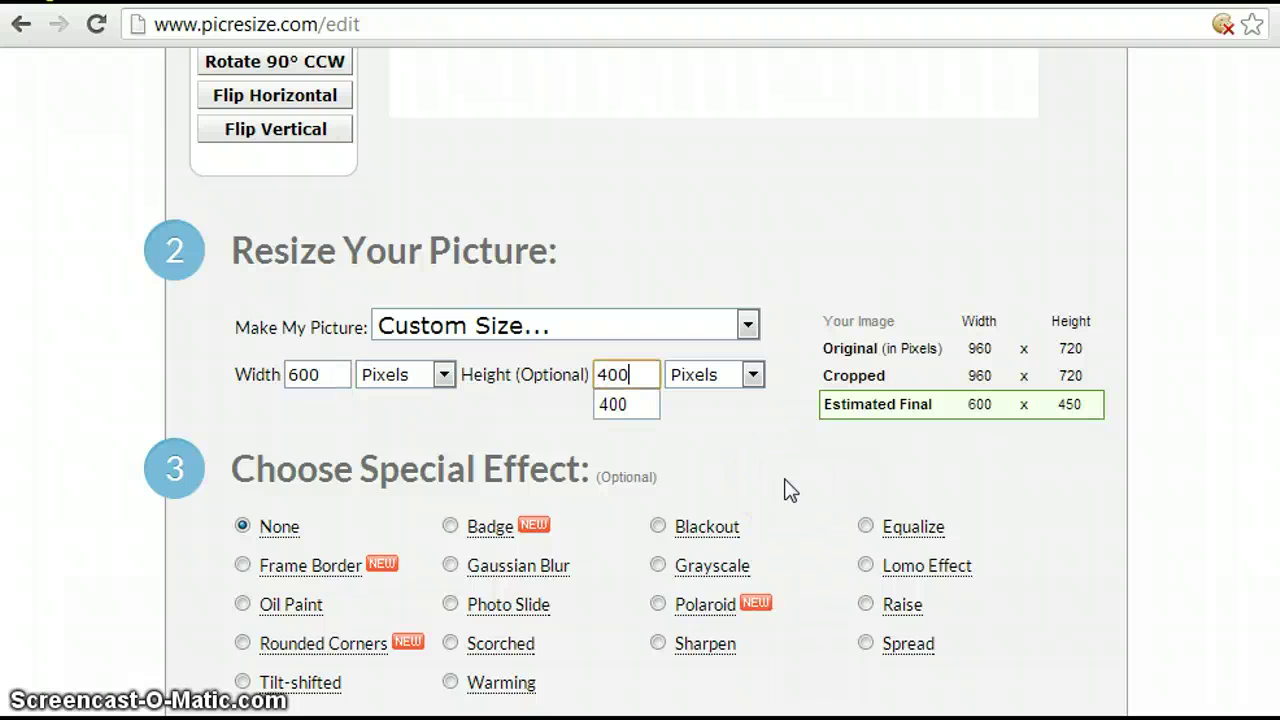
{"action": "left_click", "coordinate": [307, 385]}
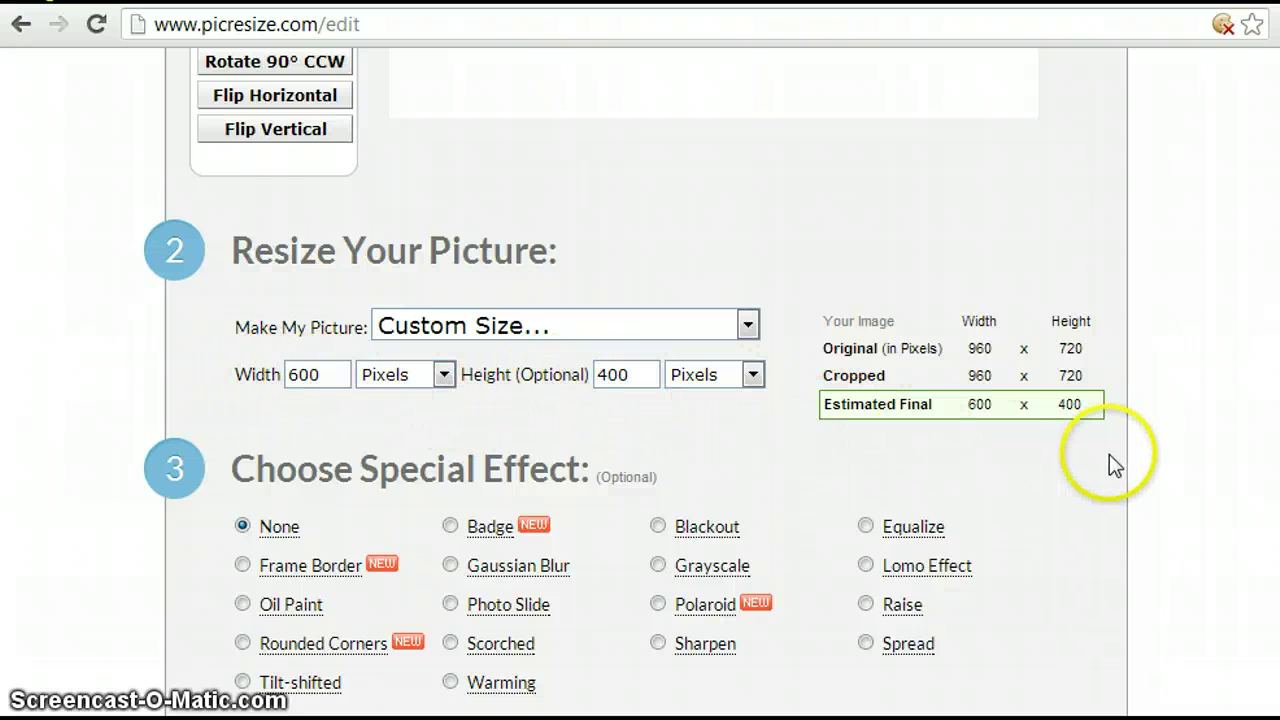
Set the JPG quality to Best with a maximum file size of 90 kilobytes, and resize the picture.
{"action": "scroll", "coordinate": [1090, 480], "scroll_direction": "down", "scroll_amount": 5}
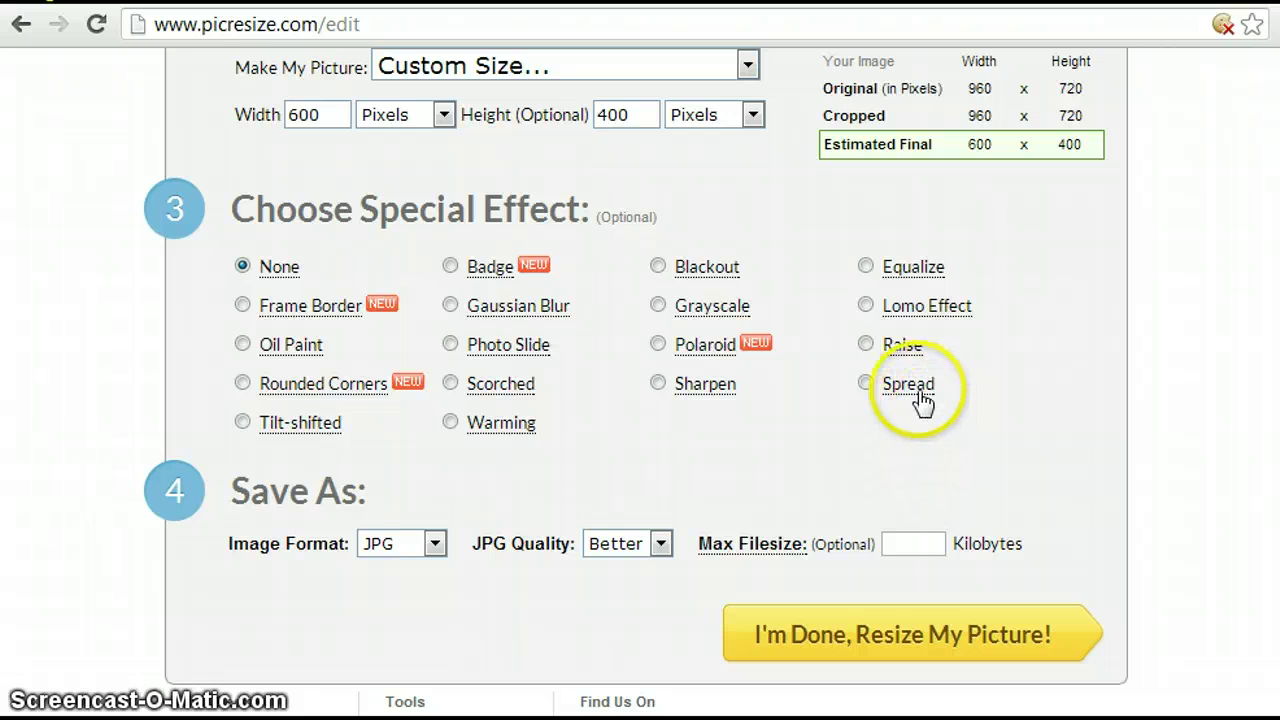
{"action": "mouse_move", "coordinate": [918, 397]}
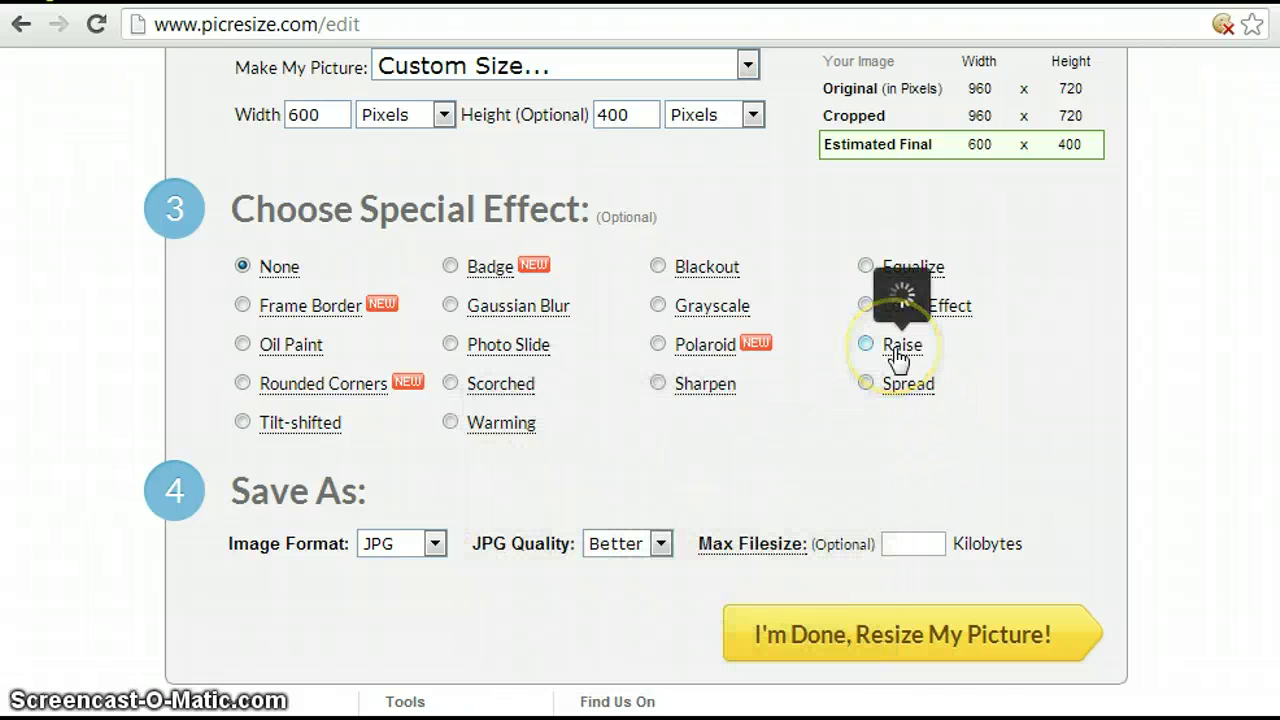
{"action": "mouse_move", "coordinate": [898, 355]}
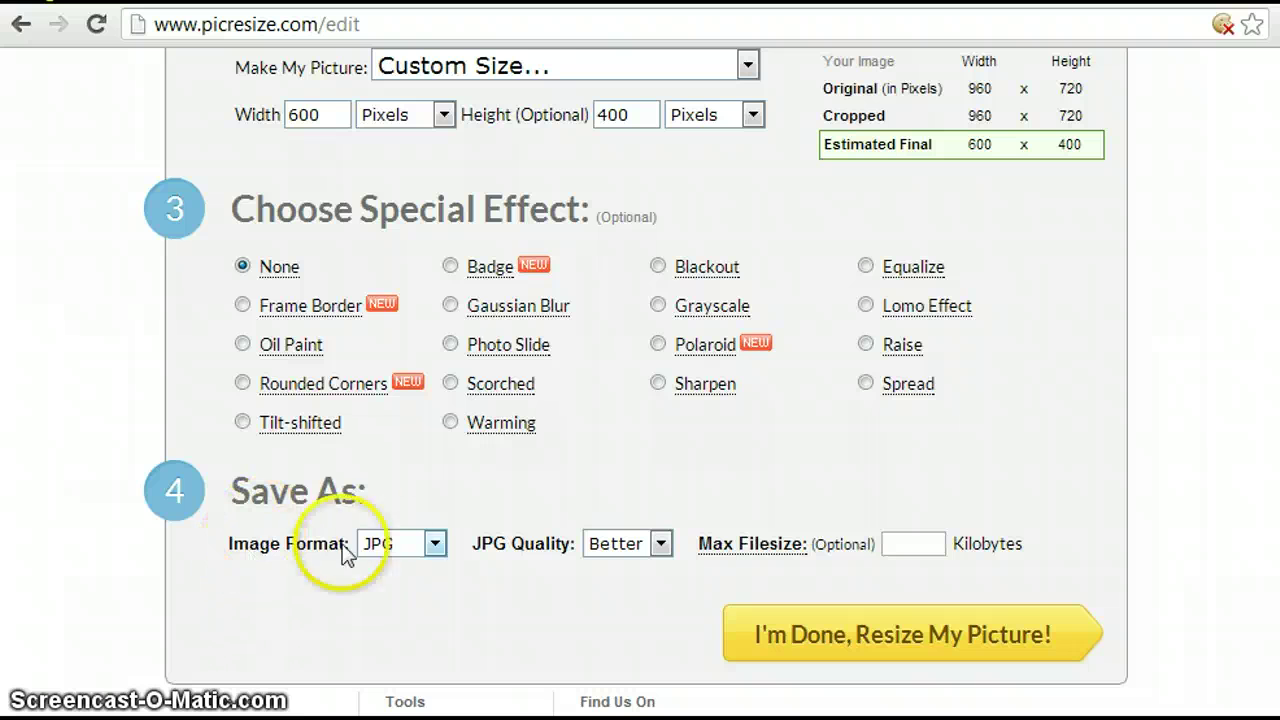
{"action": "left_click", "coordinate": [658, 543]}
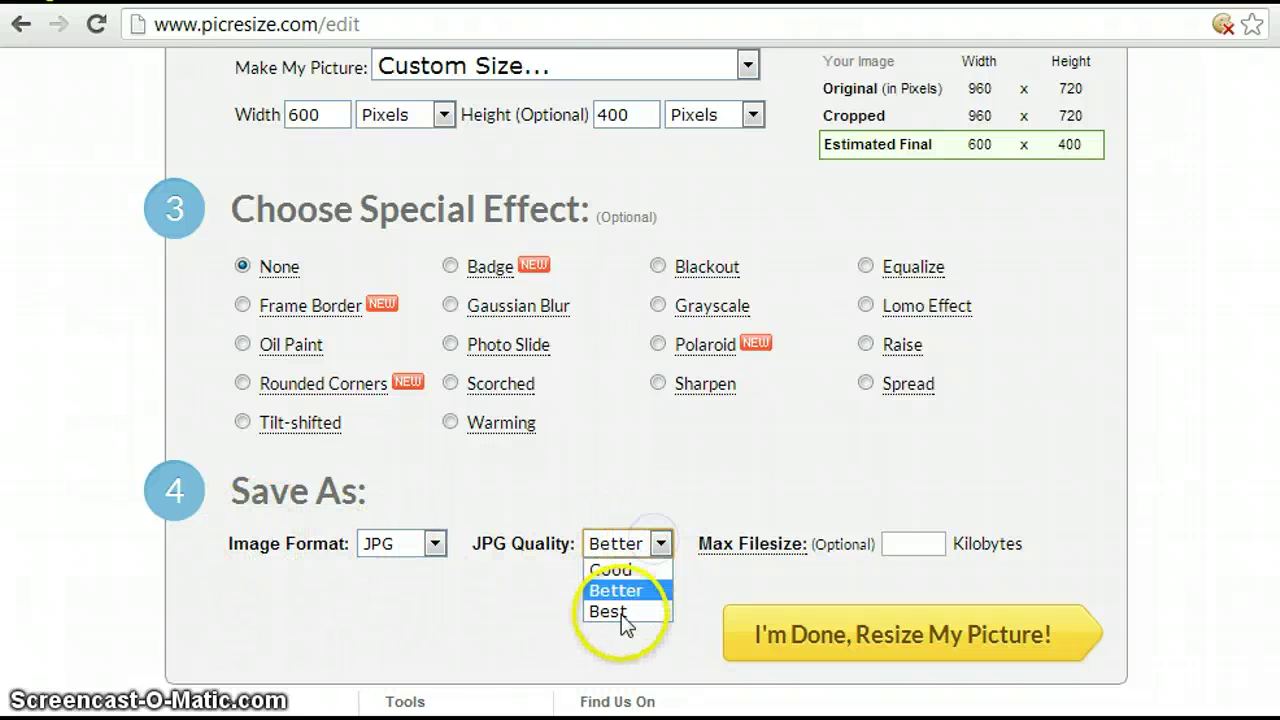
{"action": "left_click", "coordinate": [618, 611]}
{"action": "left_click", "coordinate": [910, 543]}
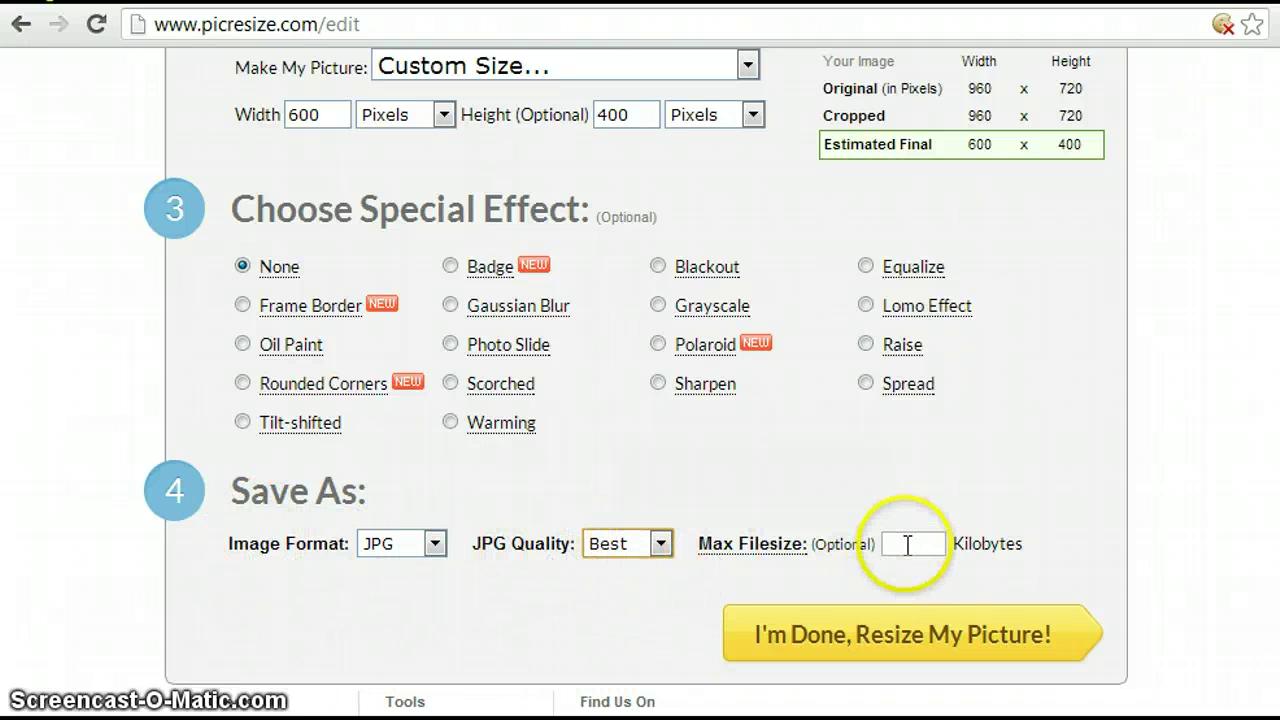
{"action": "type", "text": "90"}
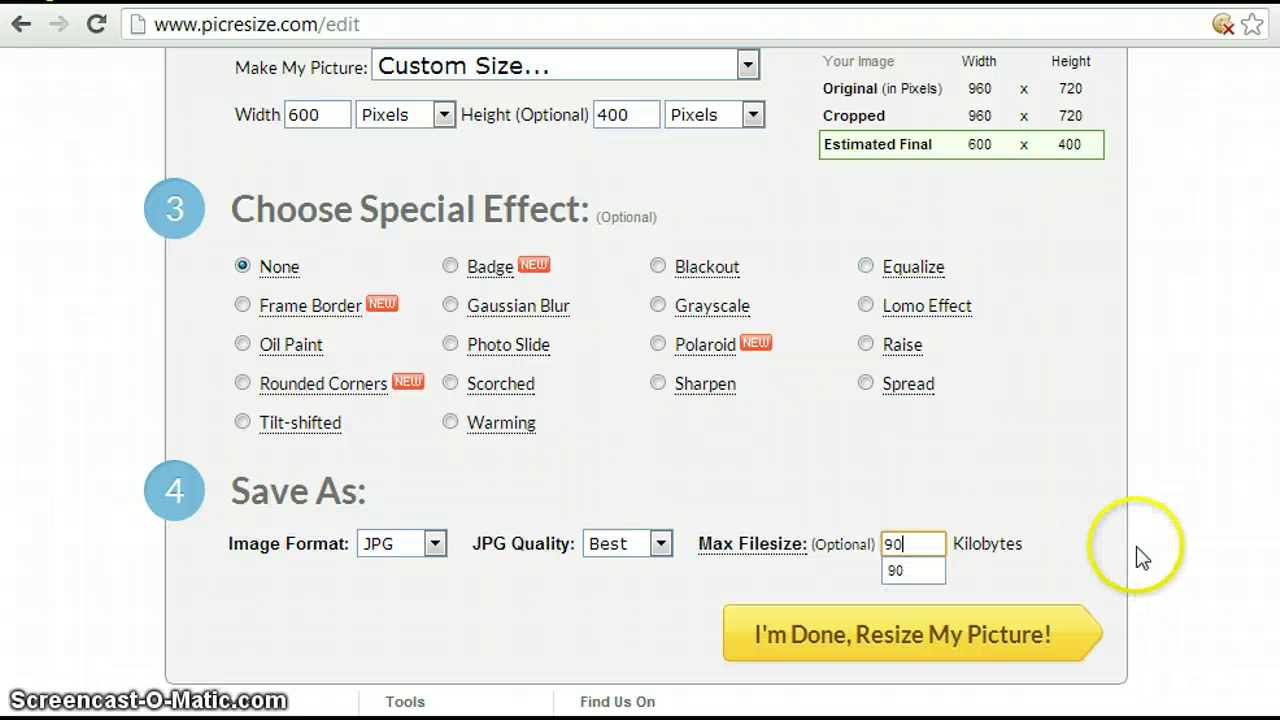
{"action": "left_click", "coordinate": [905, 571]}
{"action": "mouse_move", "coordinate": [766, 563]}
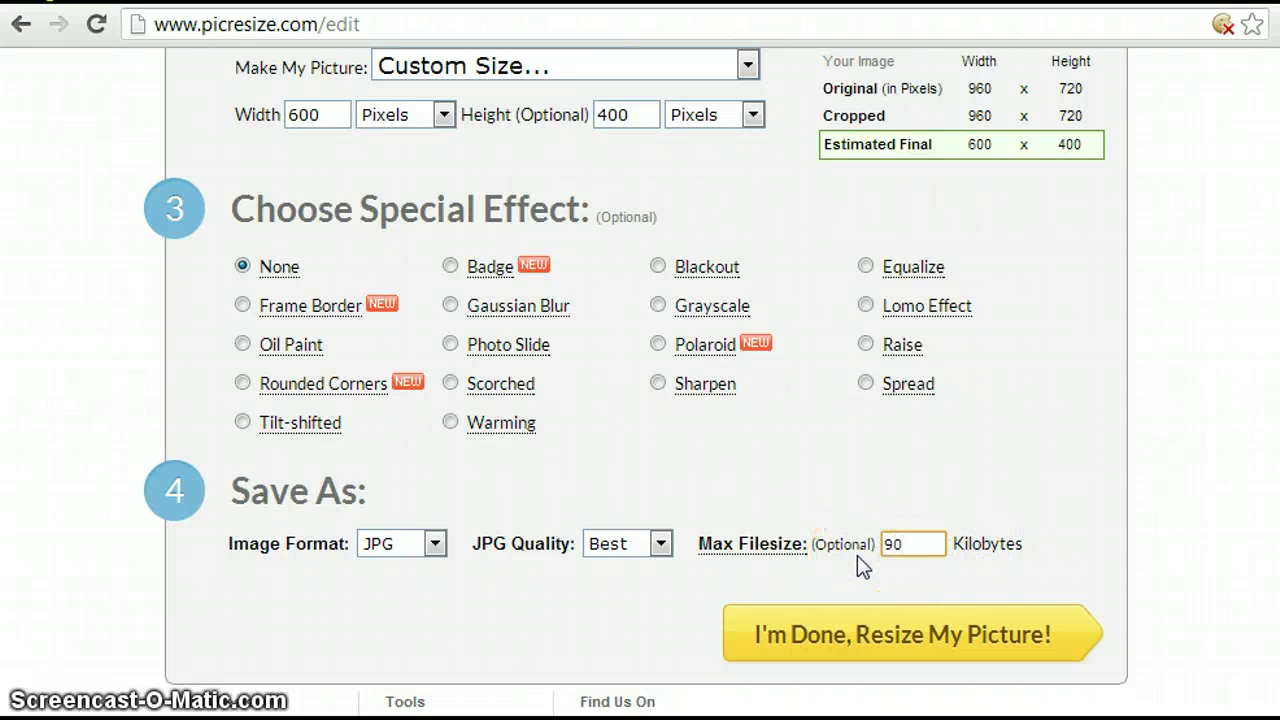
{"action": "left_click", "coordinate": [816, 550]}
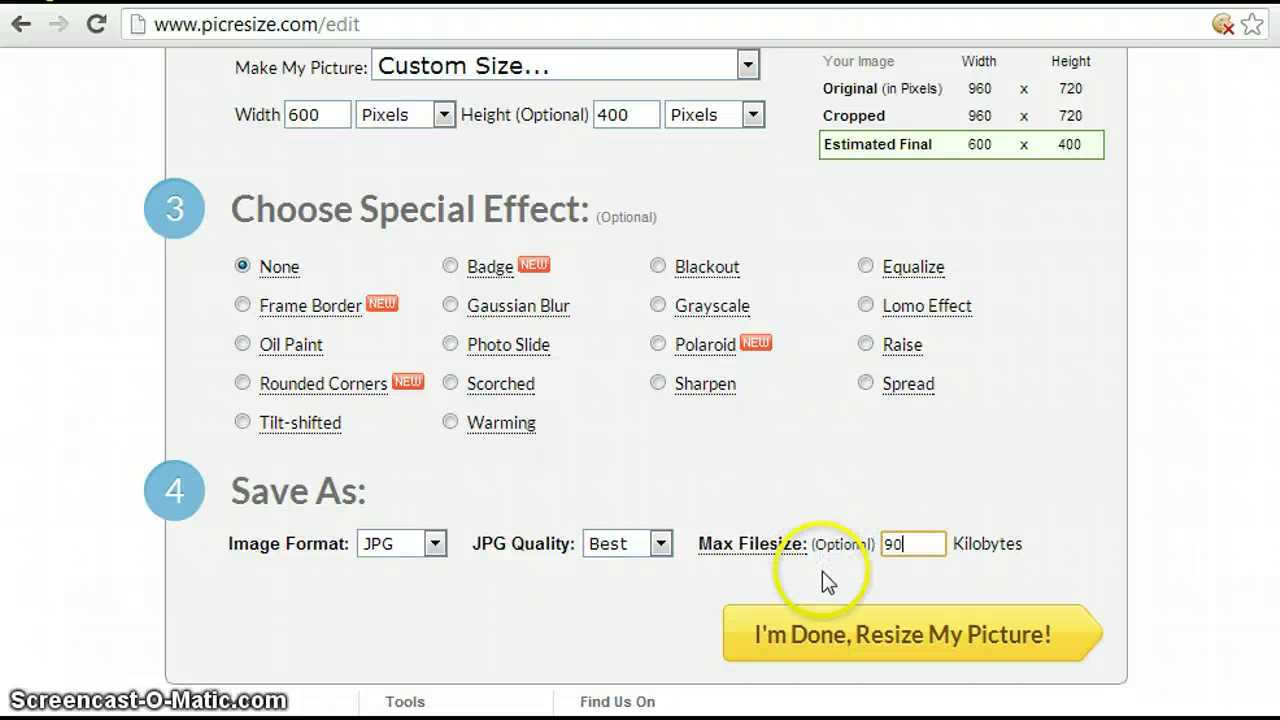
{"action": "left_click", "coordinate": [900, 548]}
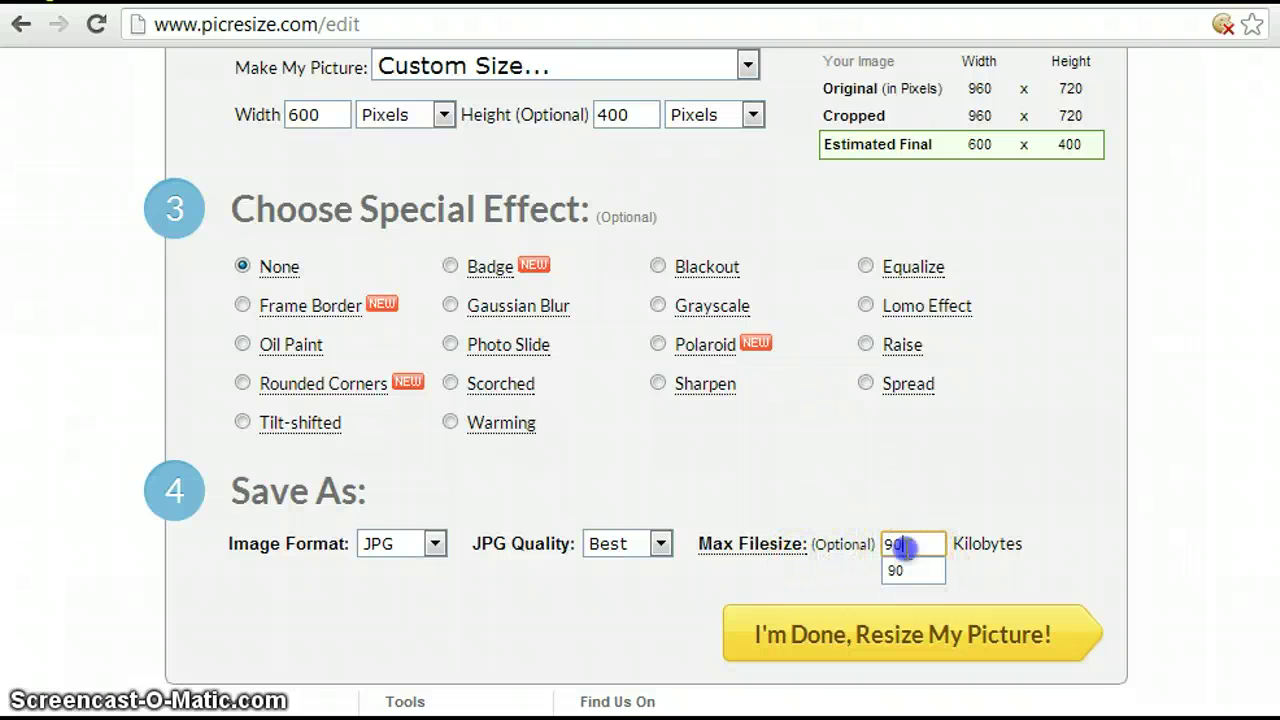
{"action": "left_click", "coordinate": [938, 640]}
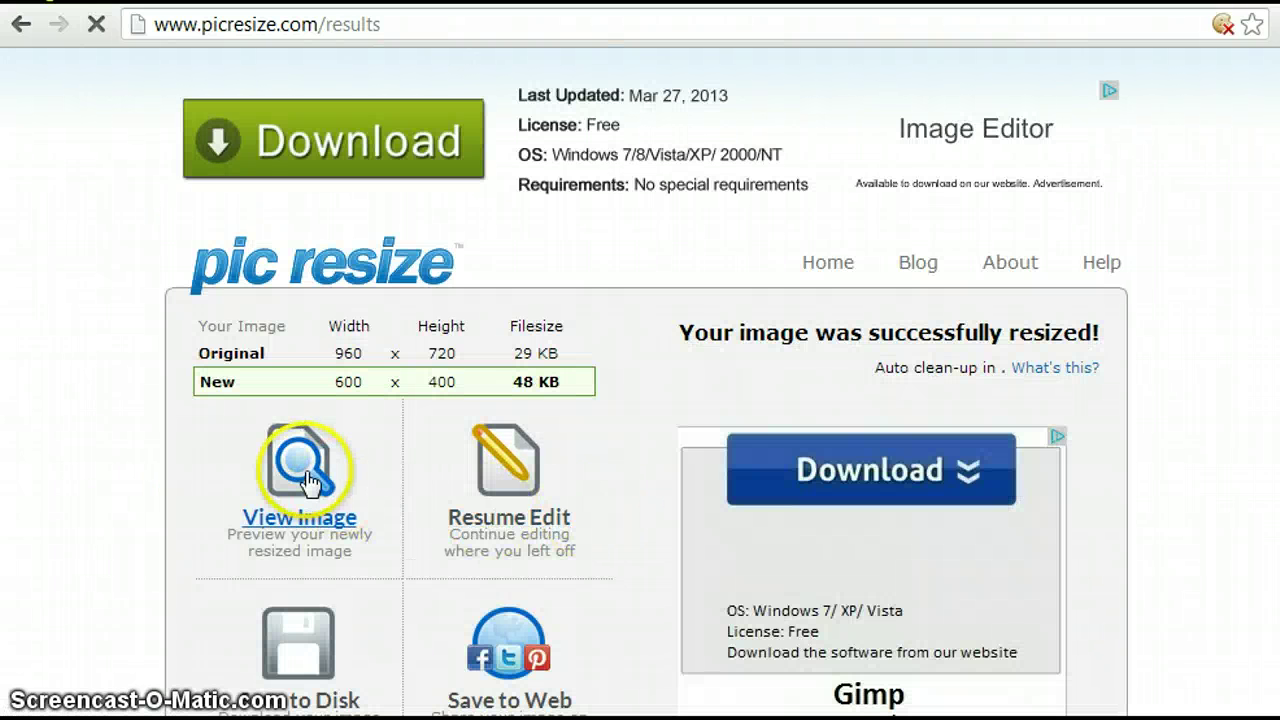
View the resized image and save it in the Pictures library as "lake worth farmers market featured.jpg", replacing the existing file.
{"action": "left_click", "coordinate": [309, 483]}
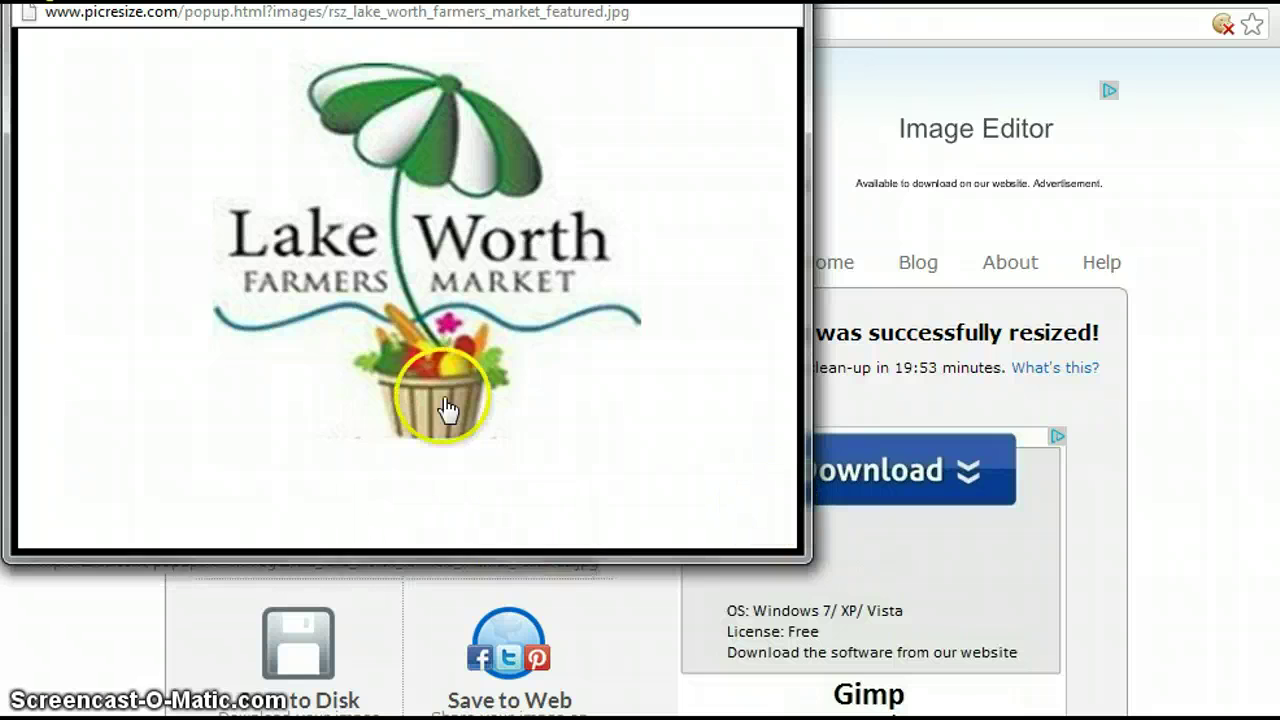
{"action": "right_click", "coordinate": [393, 216]}
{"action": "left_click", "coordinate": [445, 450]}
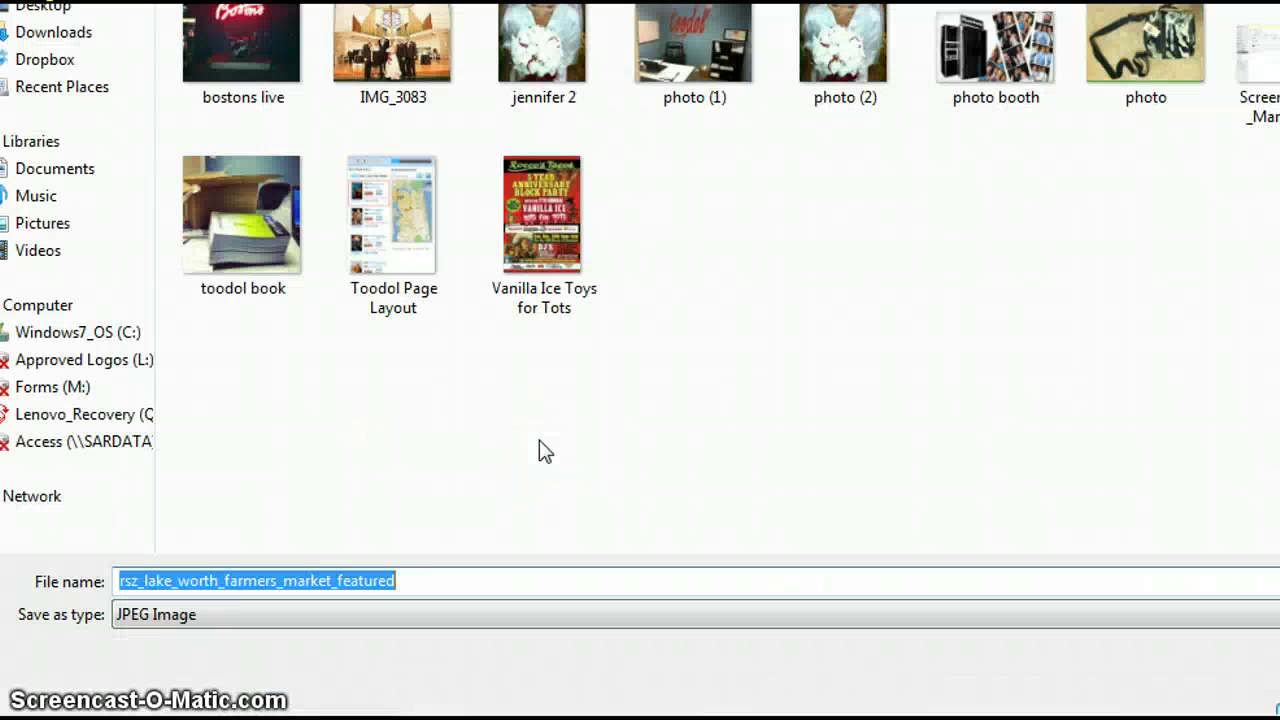
{"action": "left_click", "coordinate": [15, 225]}
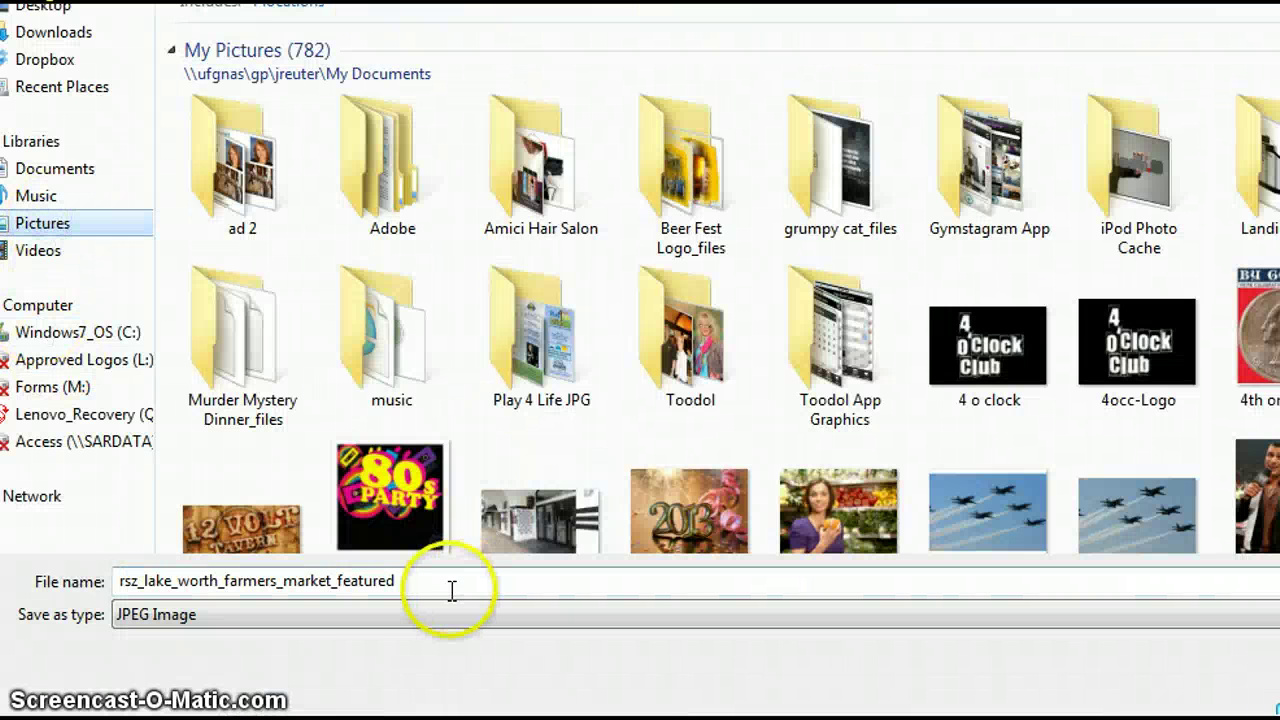
{"action": "double_click", "coordinate": [443, 581]}
{"action": "key", "text": "BackSpace"}
{"action": "type", "text": "lake"}
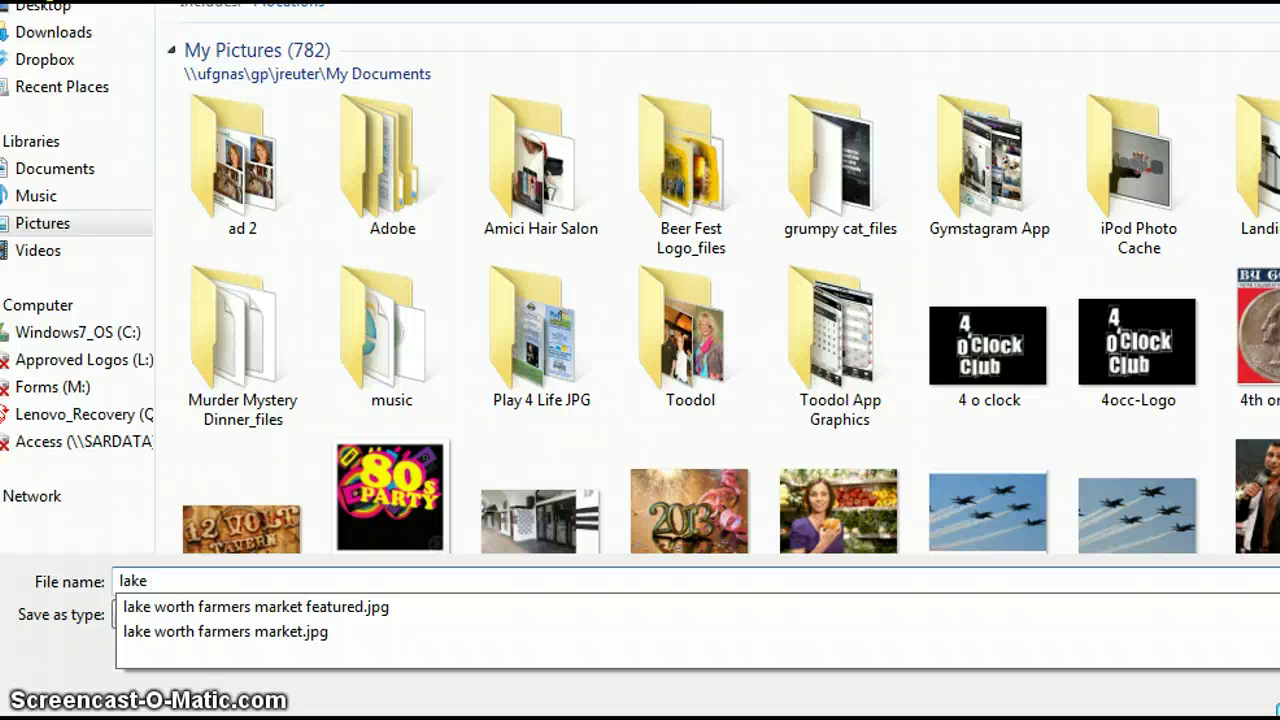
{"action": "key", "text": "Down"}
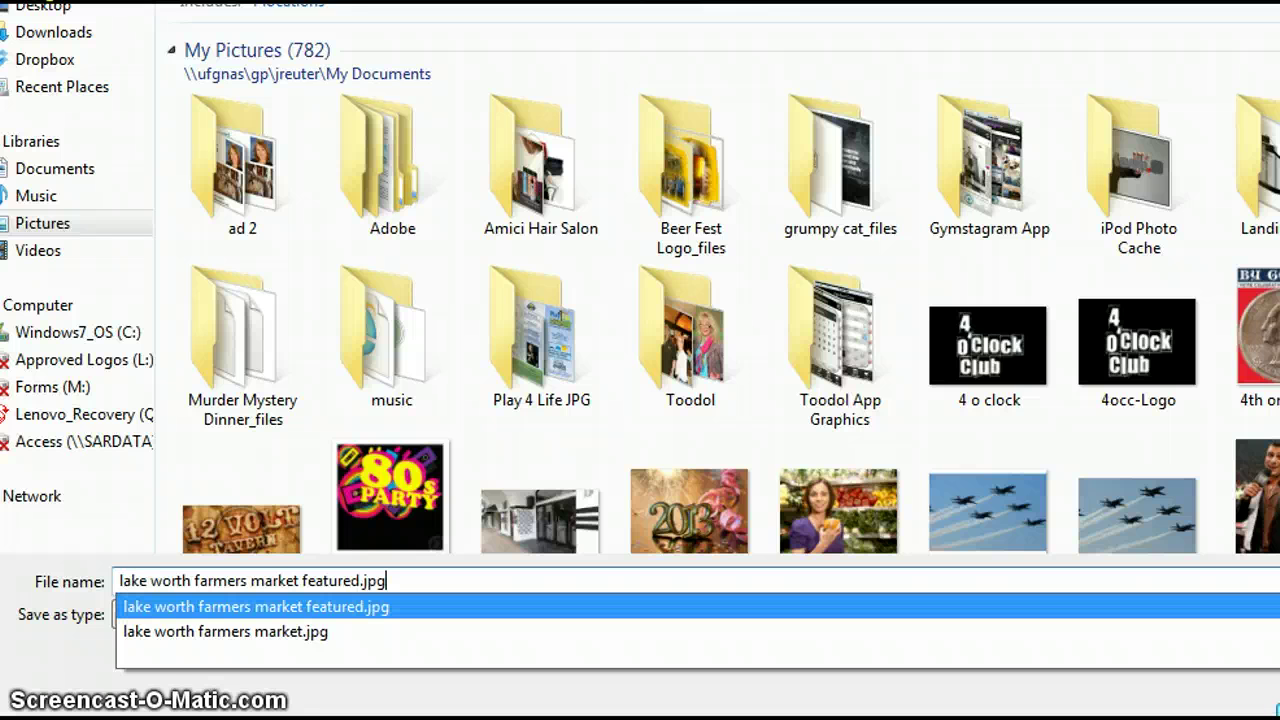
{"action": "key", "text": "Return"}
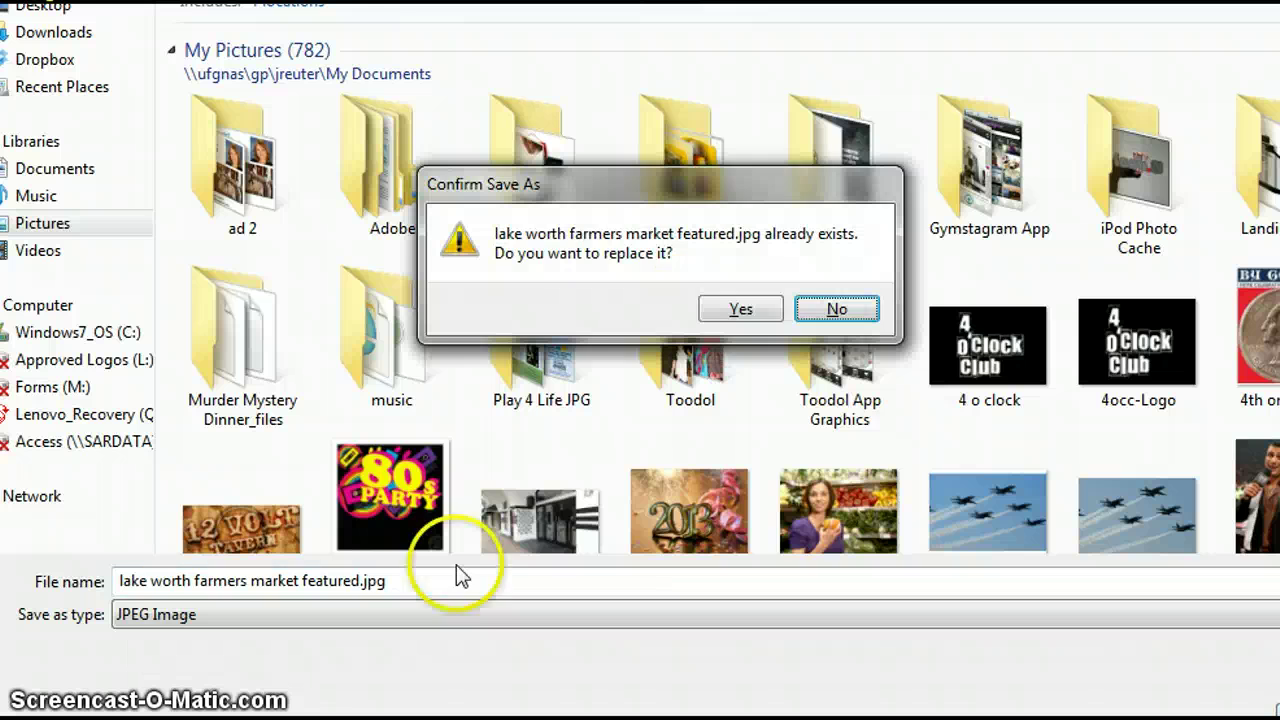
{"action": "left_click", "coordinate": [737, 308]}
{"action": "left_click", "coordinate": [646, 449]}
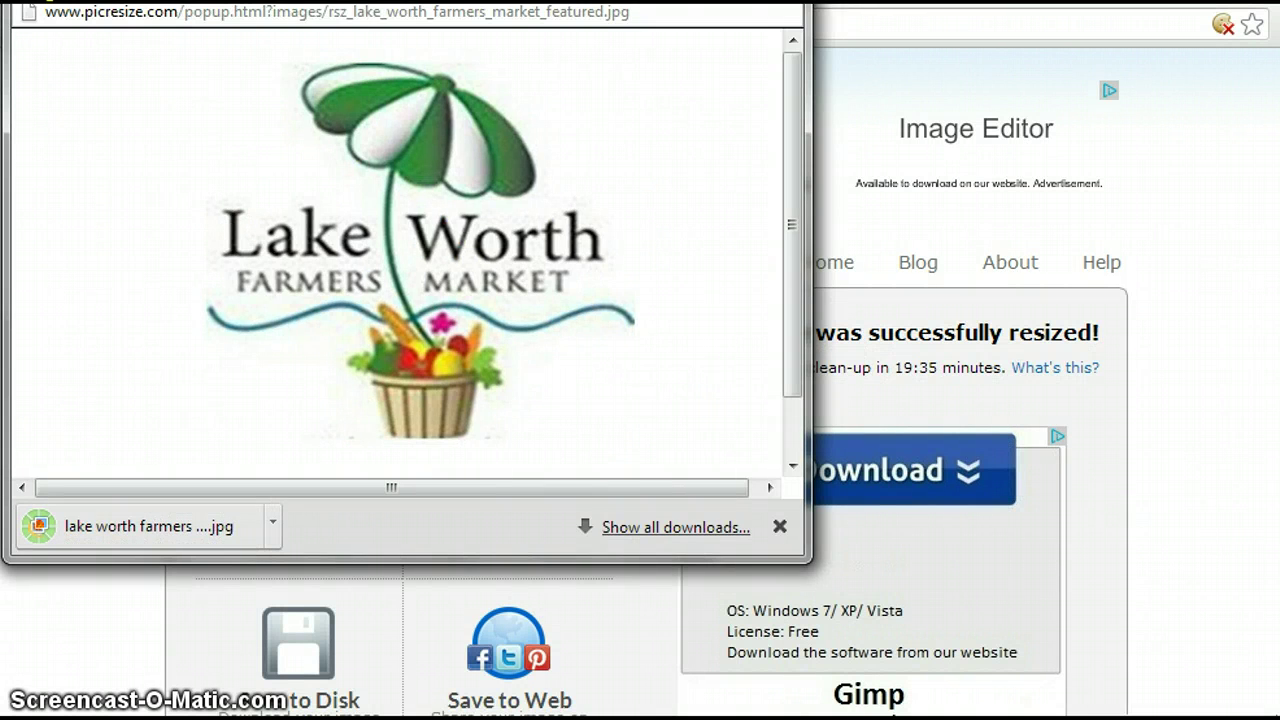
Switch to the WordPress event editor, upload "lake worth farmers market featured" from the Pictures library, and set it as the event's featured image.
{"action": "left_click", "coordinate": [748, 72]}
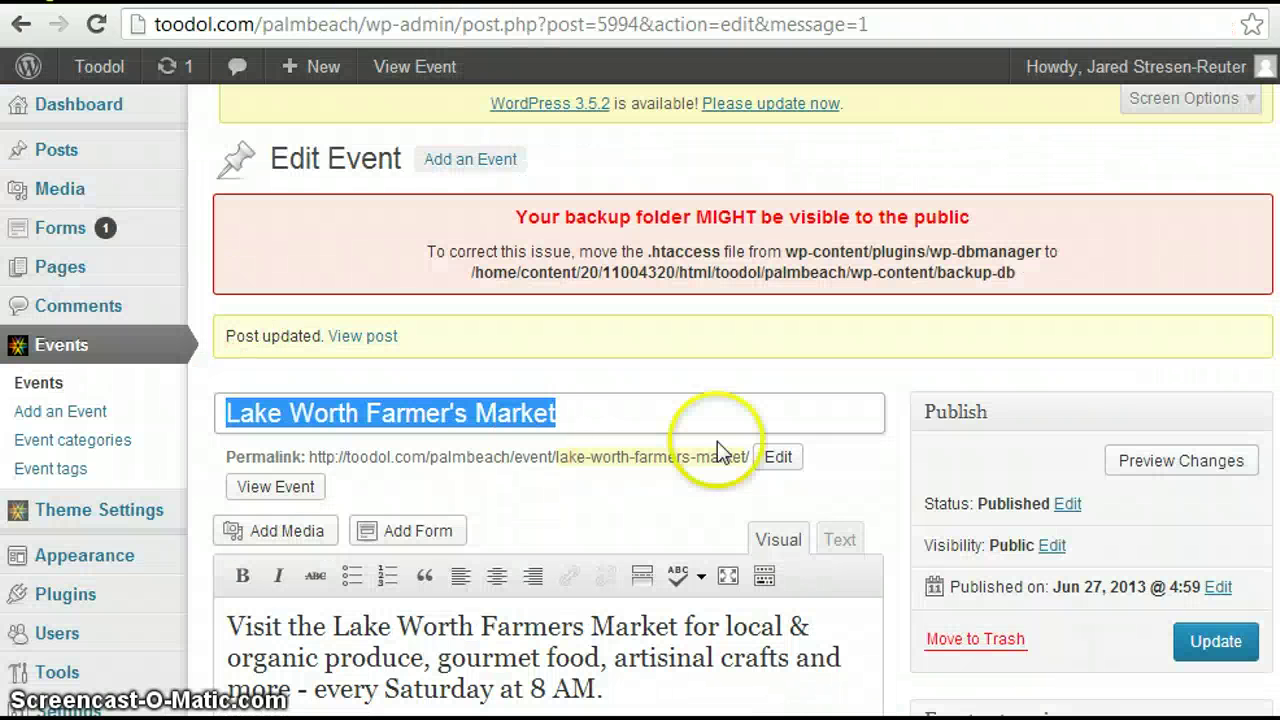
{"action": "scroll", "coordinate": [909, 520], "scroll_direction": "down", "scroll_amount": 10}
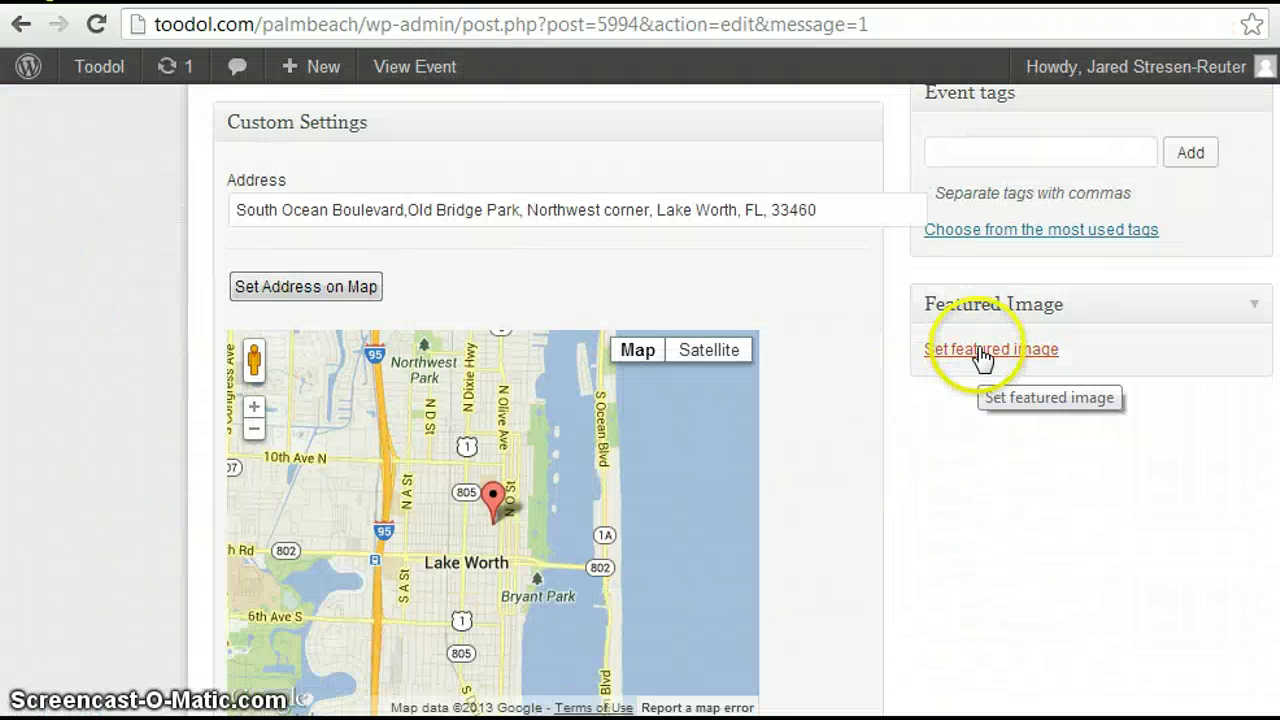
{"action": "left_click", "coordinate": [982, 352]}
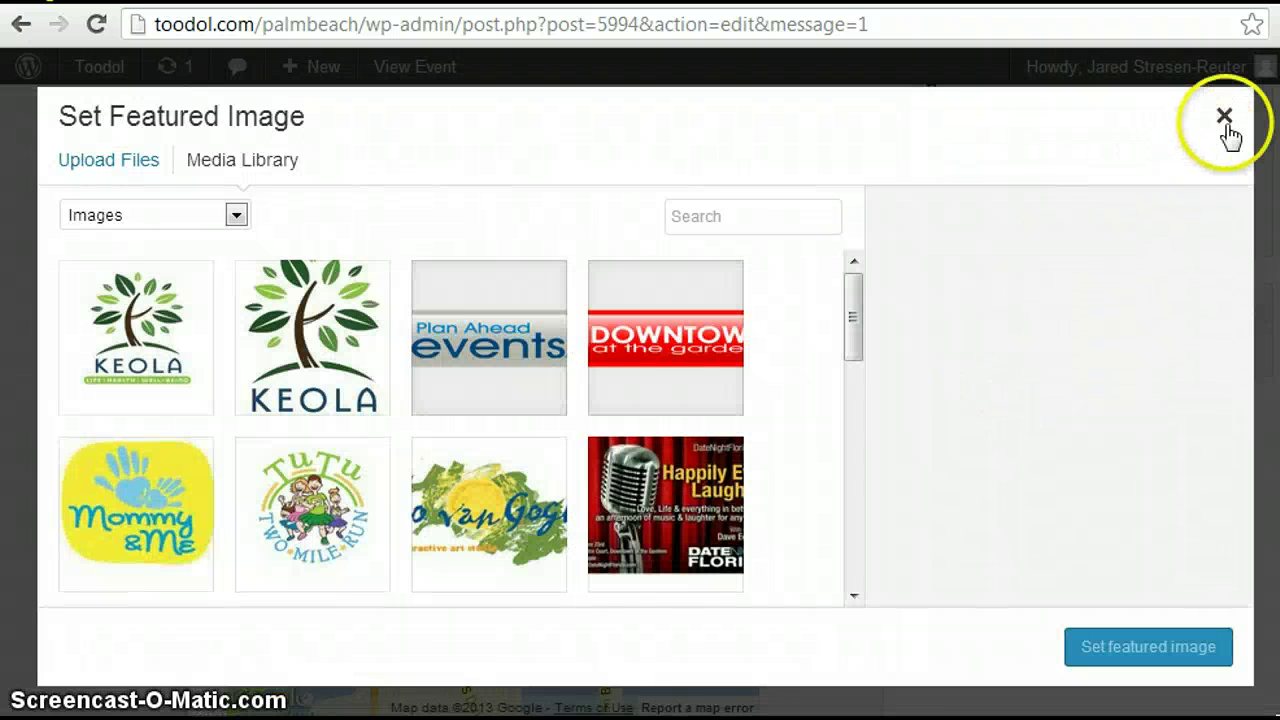
{"action": "left_click", "coordinate": [106, 162]}
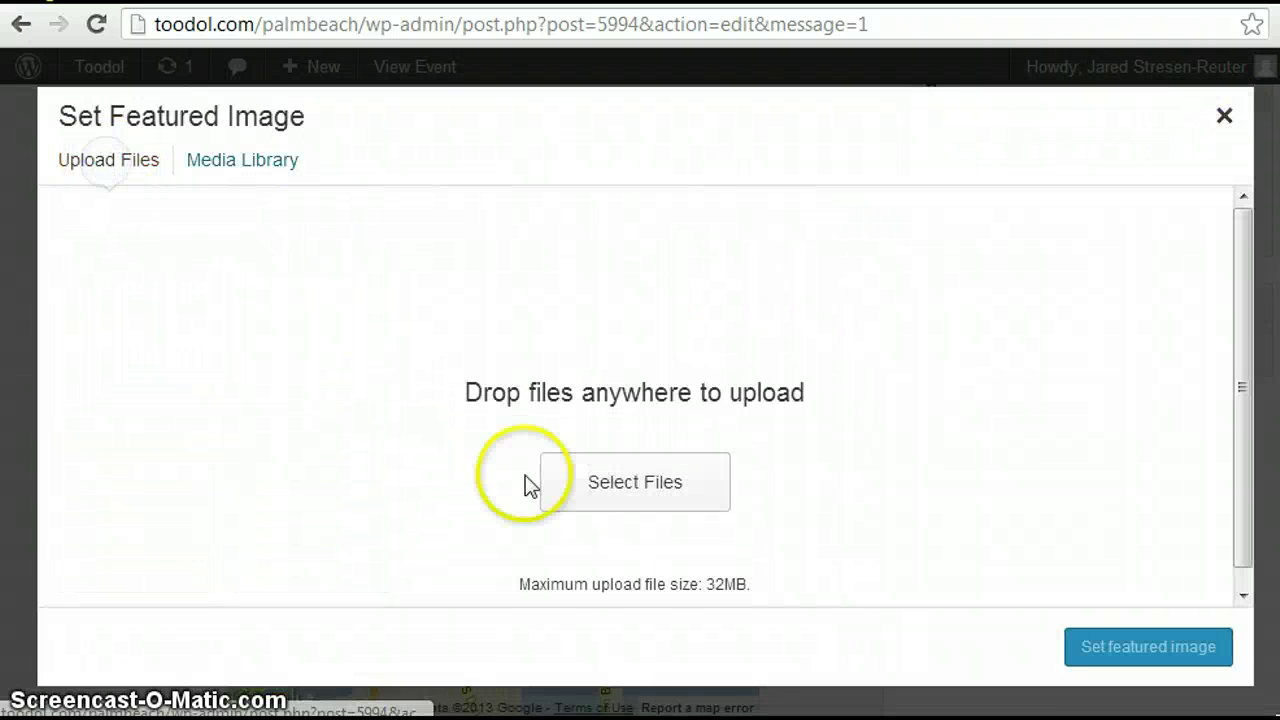
{"action": "left_click", "coordinate": [604, 500]}
{"action": "left_click", "coordinate": [517, 523]}
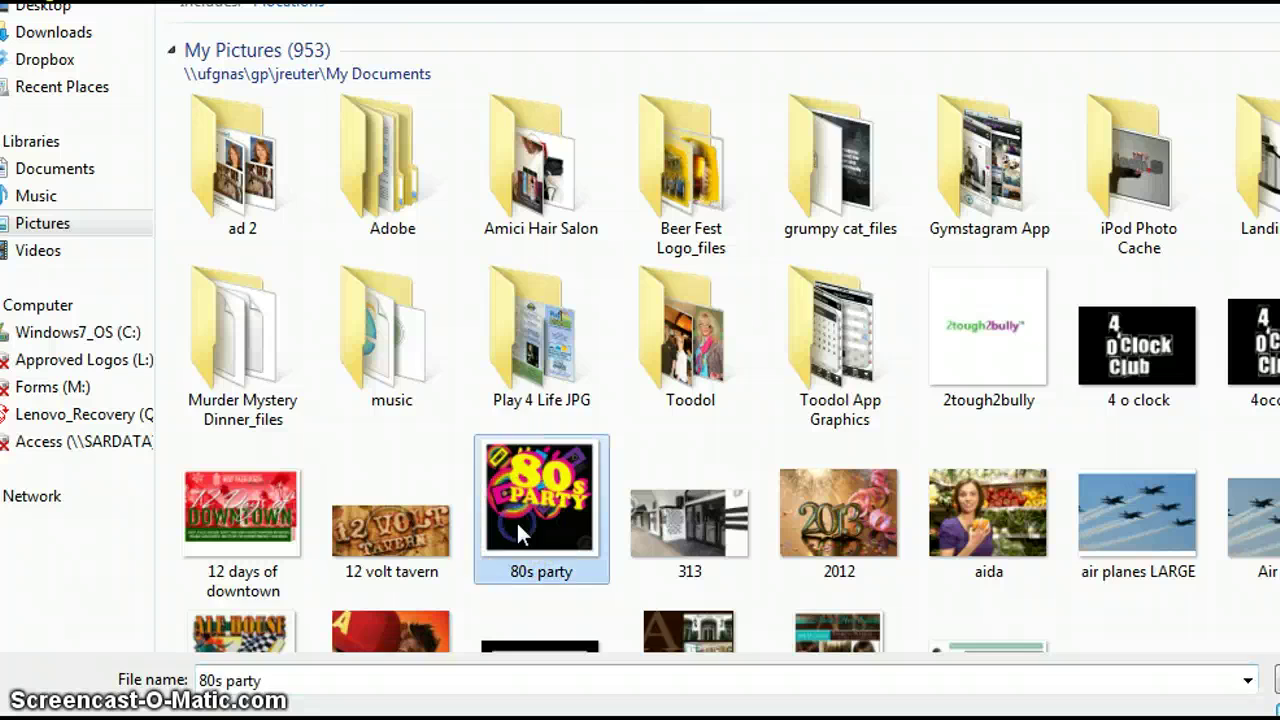
{"action": "type", "text": "lake worth farmer"}
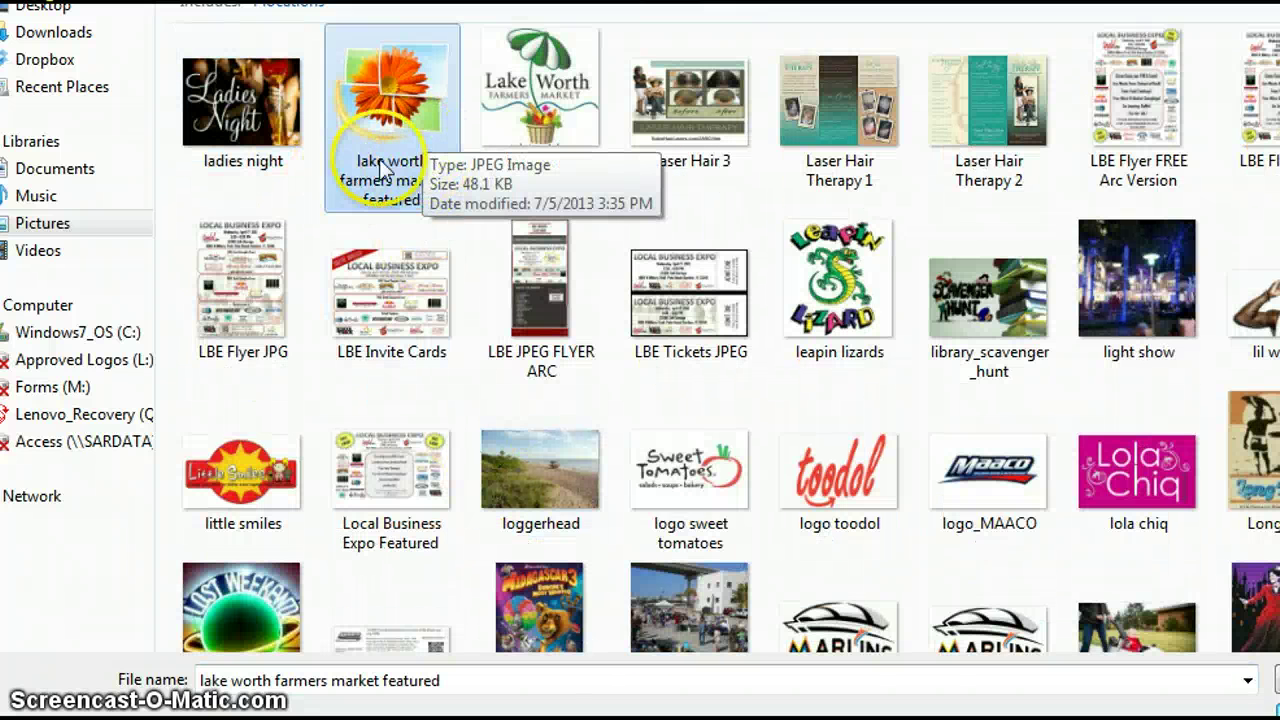
{"action": "double_click", "coordinate": [404, 132]}
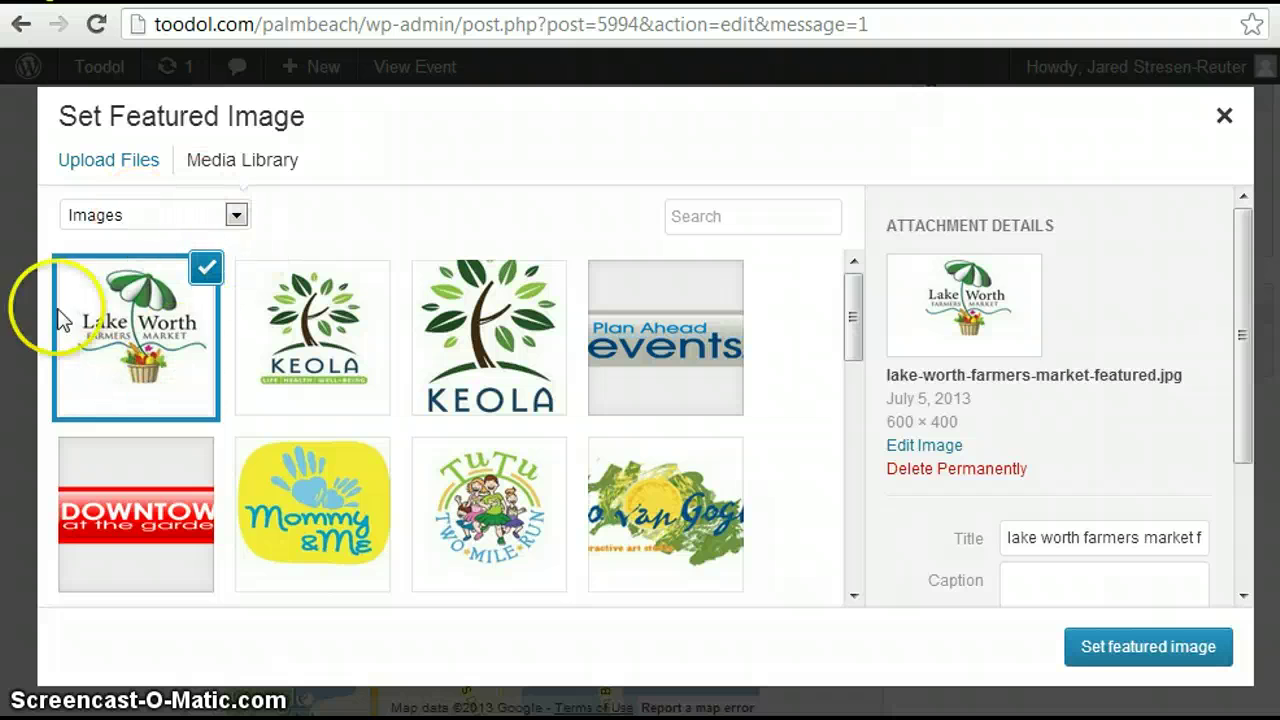
{"action": "left_click", "coordinate": [1140, 652]}
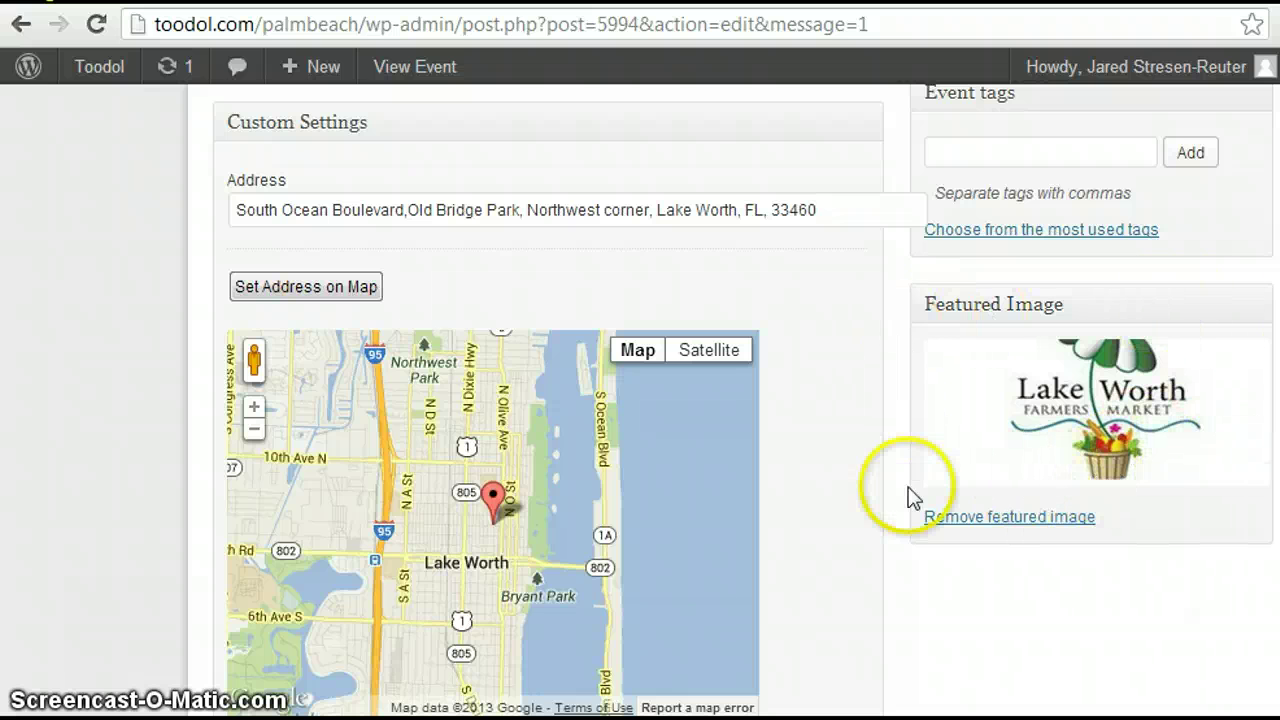
Set the event's feature listing to "Featured for home page" and update the event.
{"action": "scroll", "coordinate": [910, 583], "scroll_direction": "up", "scroll_amount": 9}
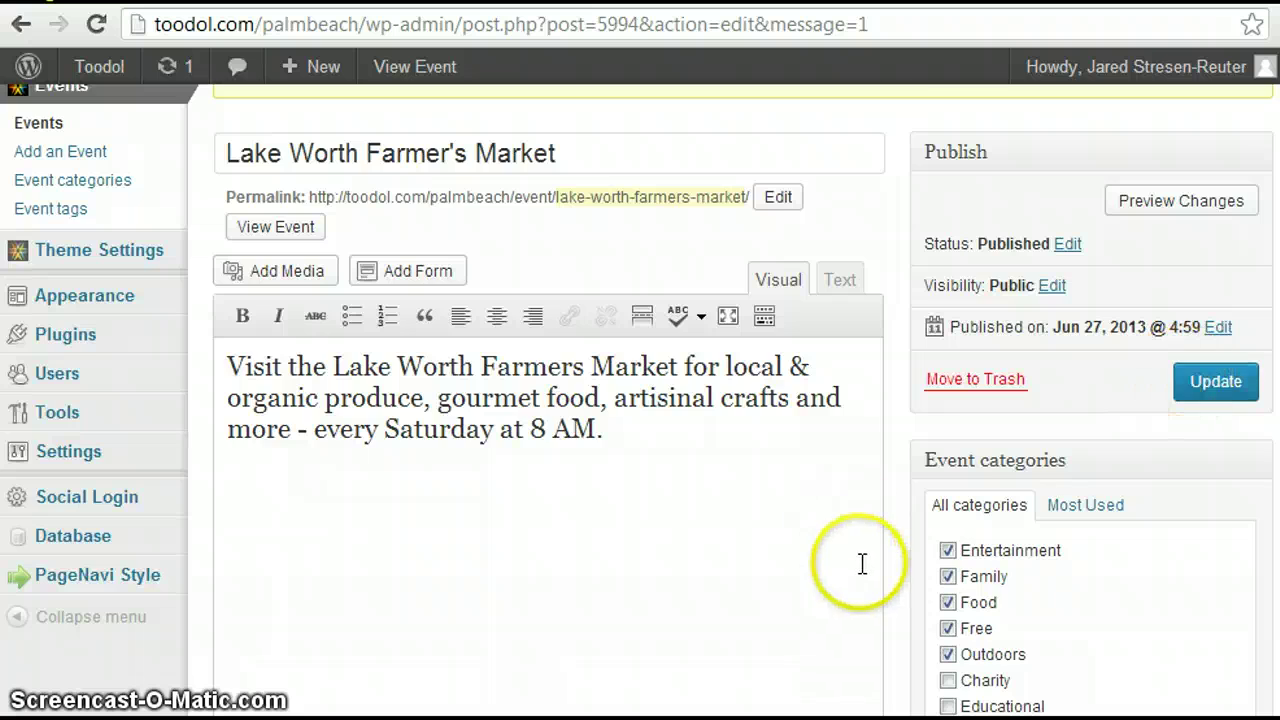
{"action": "scroll", "coordinate": [857, 563], "scroll_direction": "down", "scroll_amount": 15}
{"action": "scroll", "coordinate": [800, 540], "scroll_direction": "down", "scroll_amount": 8}
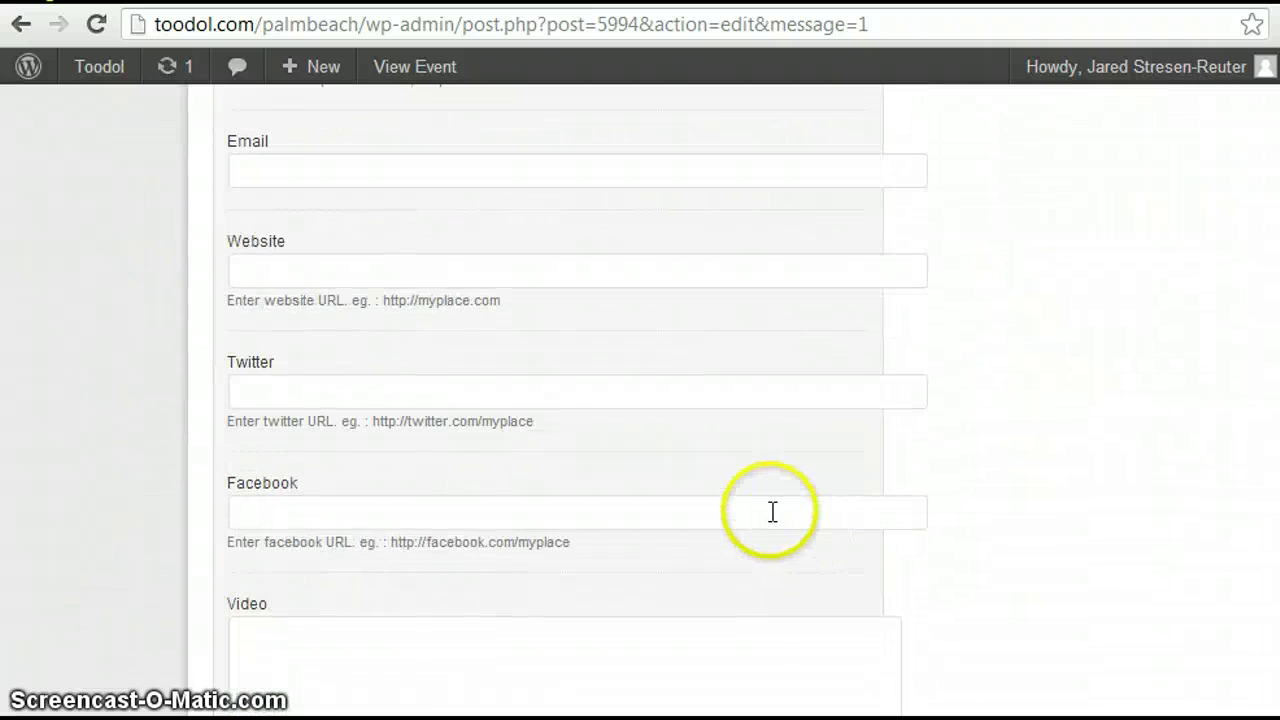
{"action": "left_click", "coordinate": [233, 295]}
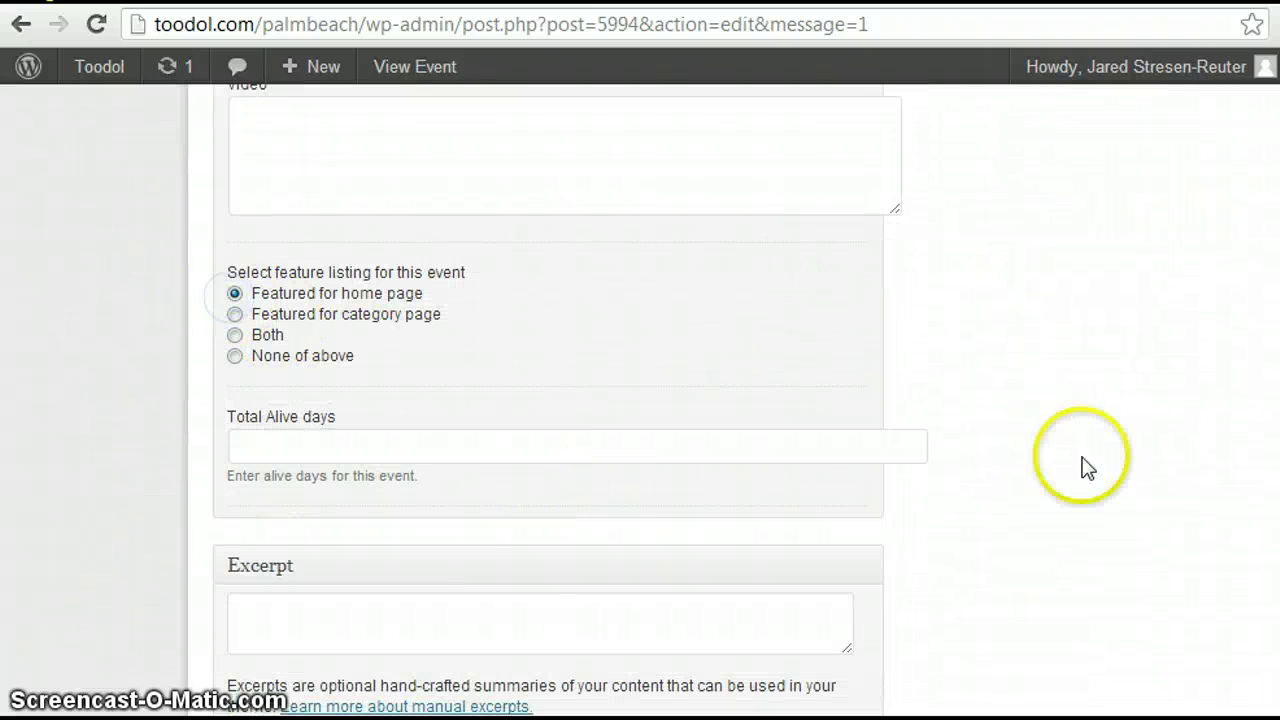
{"action": "scroll", "coordinate": [1078, 480], "scroll_direction": "up", "scroll_amount": 20}
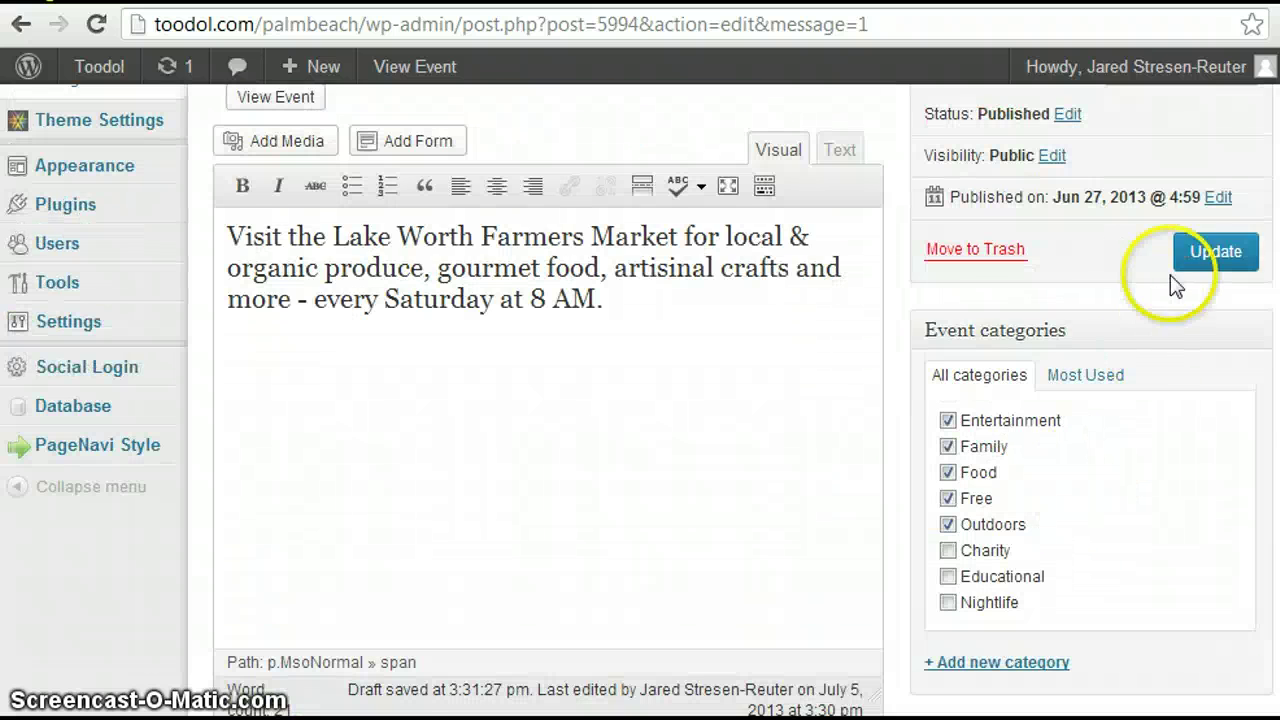
{"action": "left_click", "coordinate": [1208, 252]}
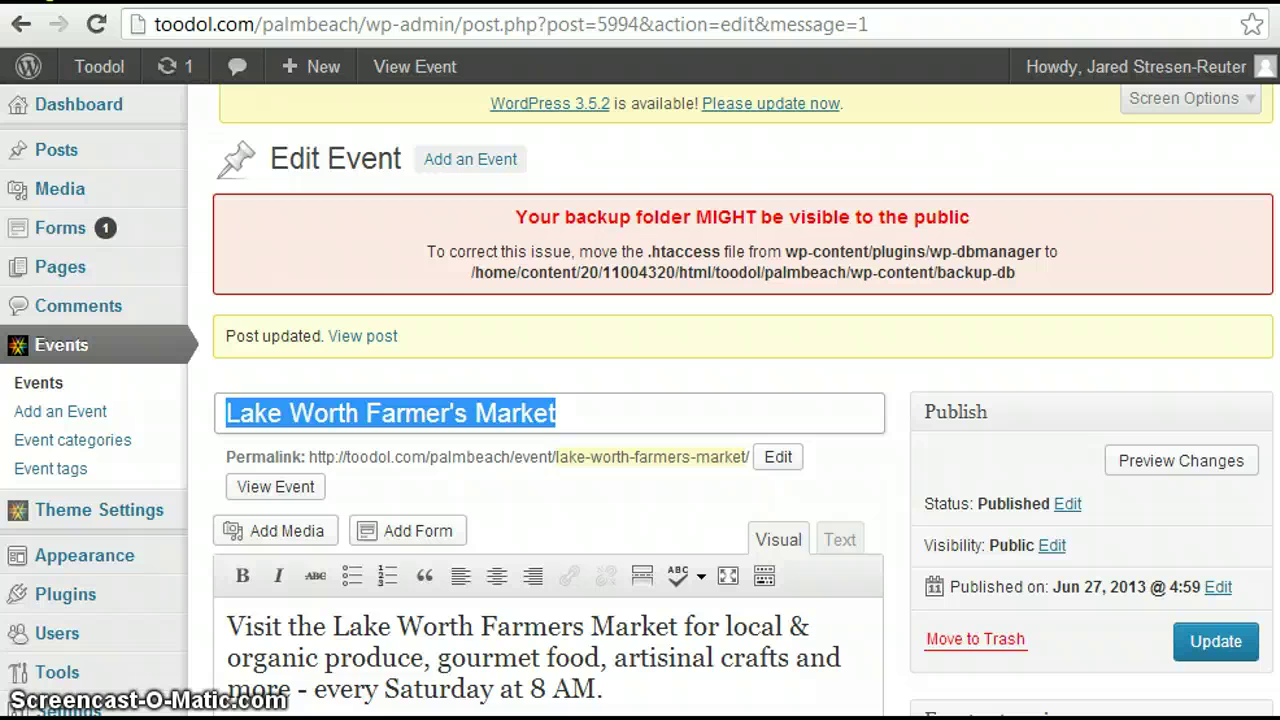
Open the toodol.com/palmbeach home page and examine the Lake Worth Farmer's Market event in the Featured Events slider and the Upcoming list.
{"action": "scroll", "coordinate": [486, 429], "scroll_direction": "up", "scroll_amount": 8}
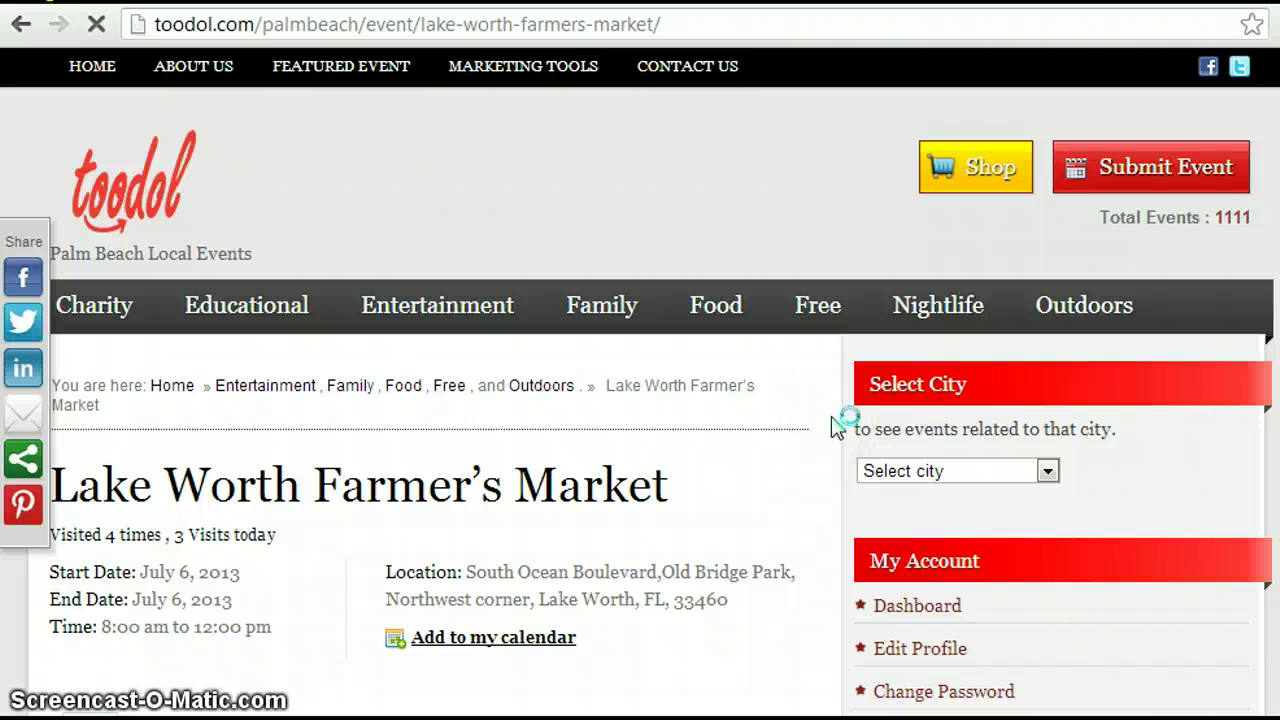
{"action": "scroll", "coordinate": [838, 427], "scroll_direction": "down", "scroll_amount": 3}
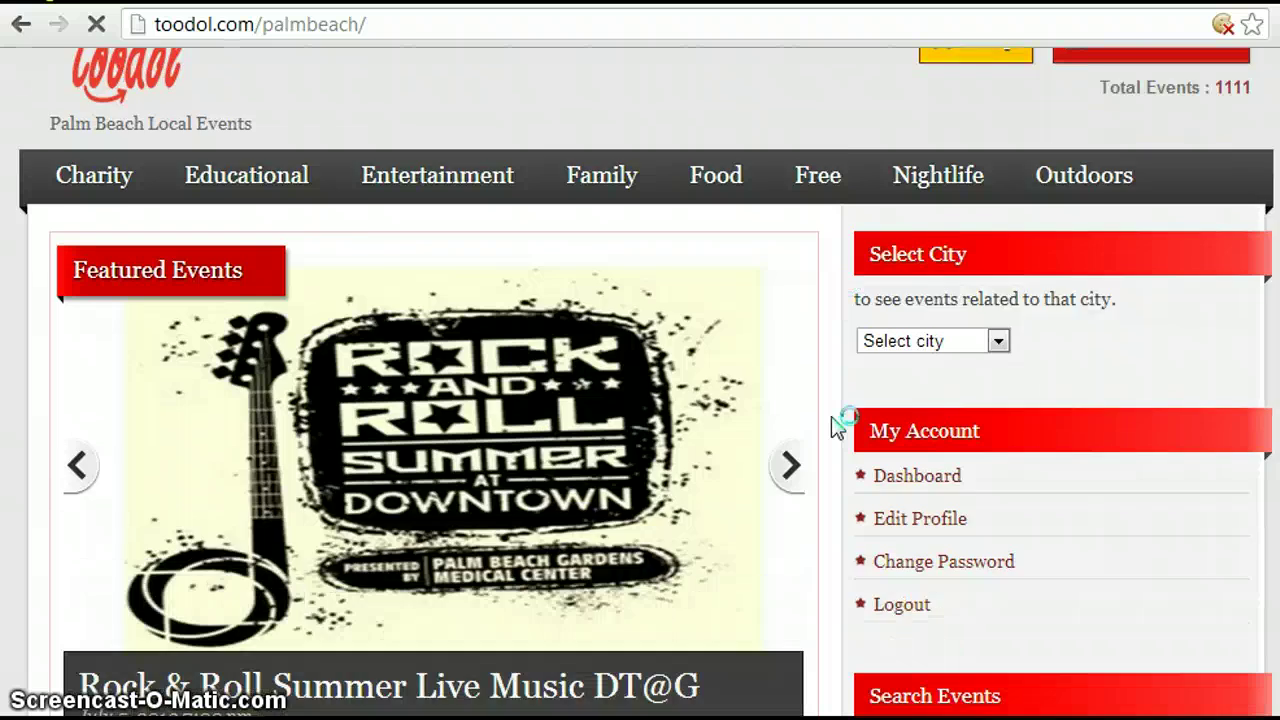
{"action": "left_click", "coordinate": [792, 342]}
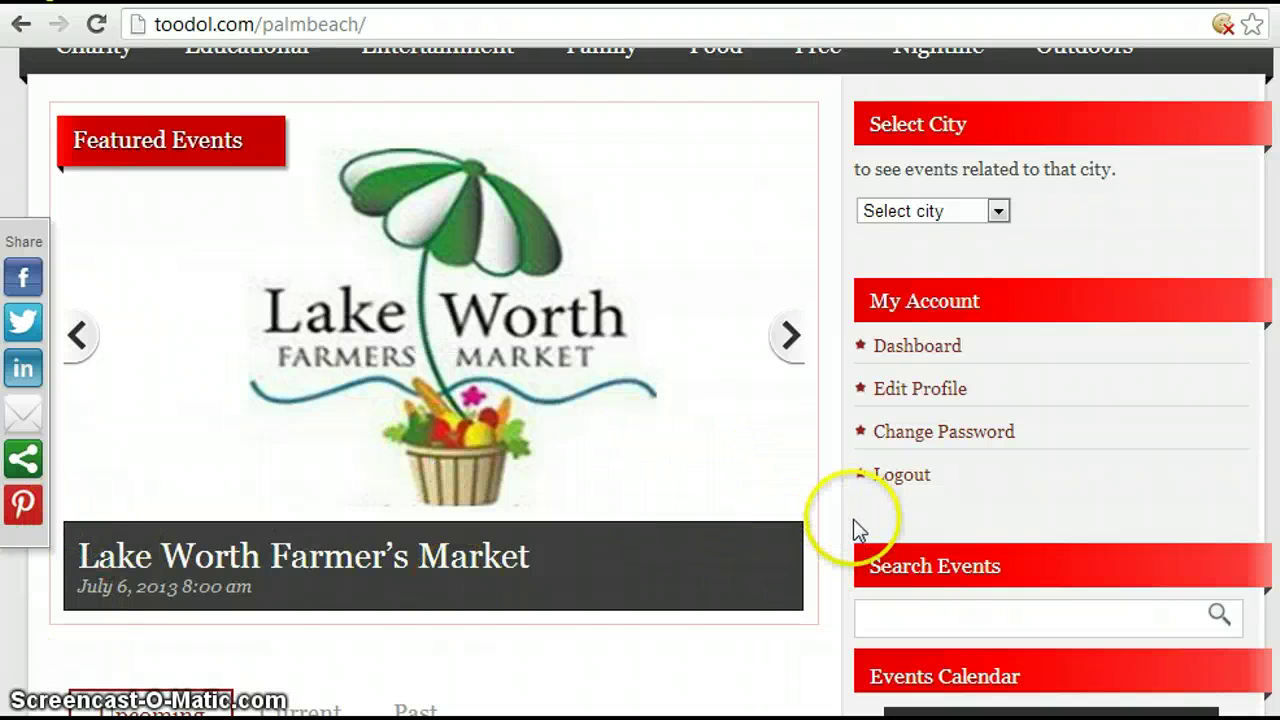
{"action": "scroll", "coordinate": [855, 529], "scroll_direction": "down", "scroll_amount": 4}
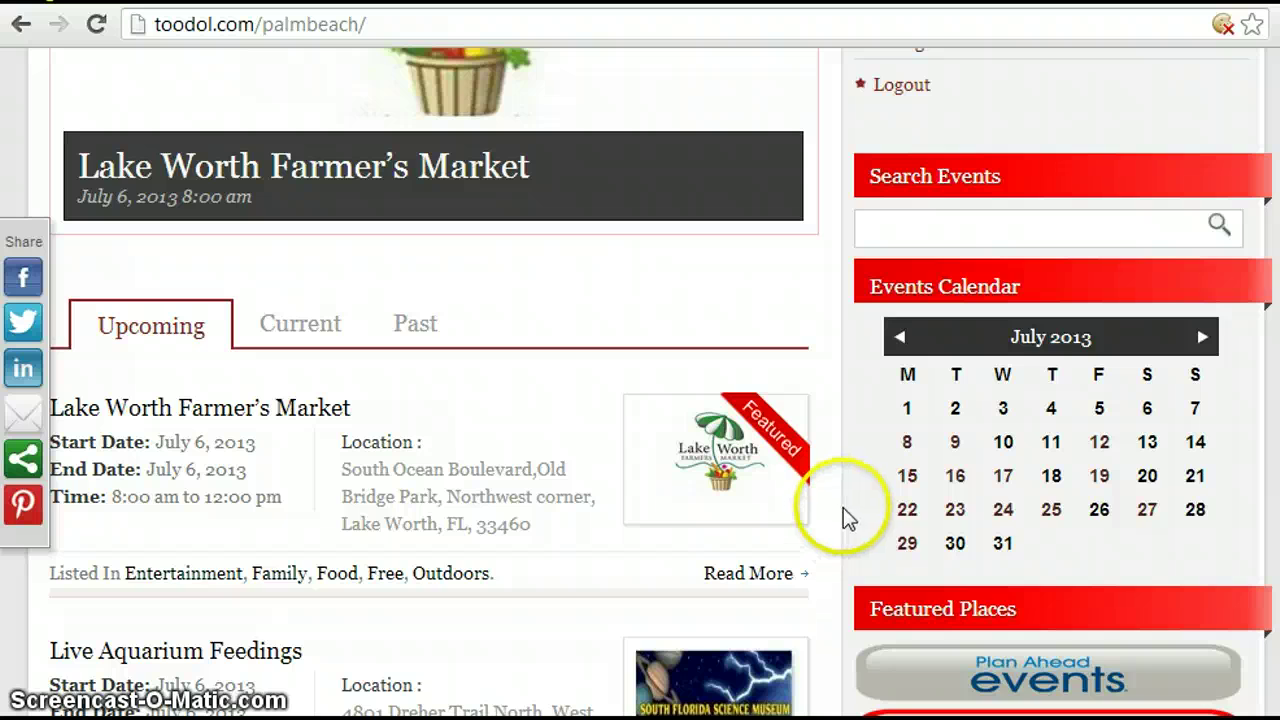
{"action": "scroll", "coordinate": [843, 514], "scroll_direction": "up", "scroll_amount": 3}
{"action": "scroll", "coordinate": [840, 510], "scroll_direction": "down", "scroll_amount": 2}
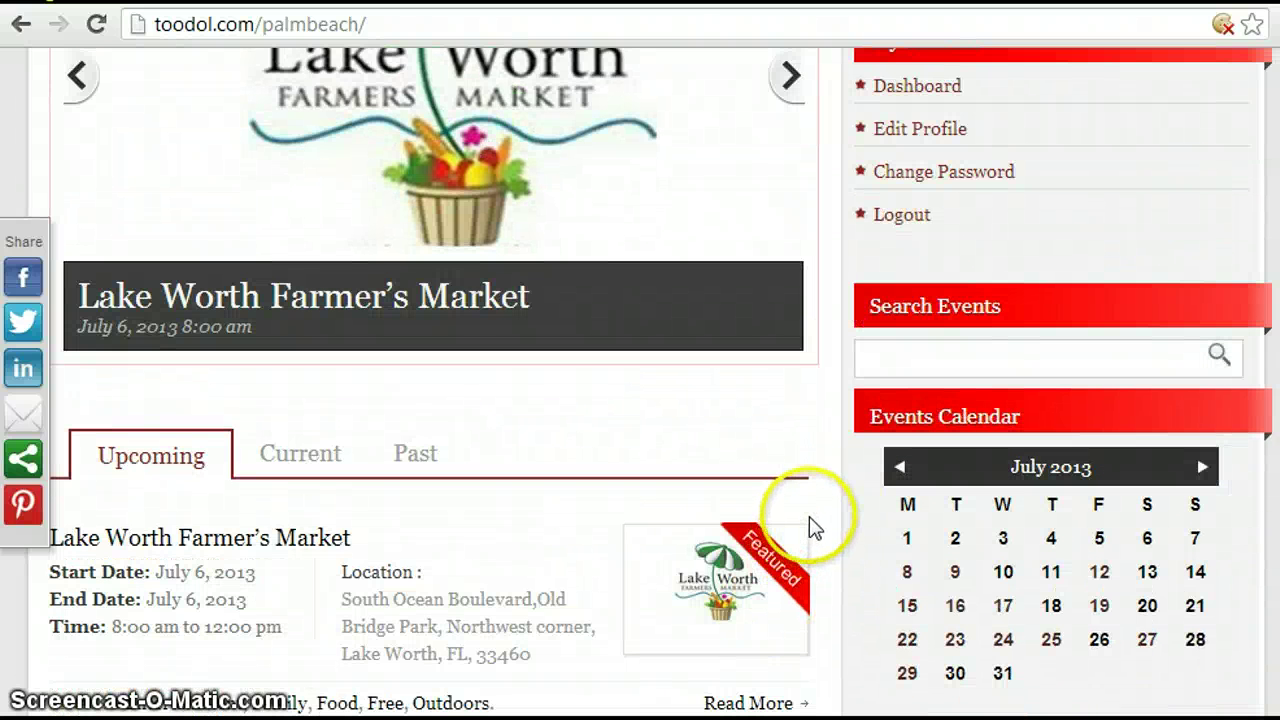
{"action": "scroll", "coordinate": [812, 522], "scroll_direction": "up", "scroll_amount": 3}
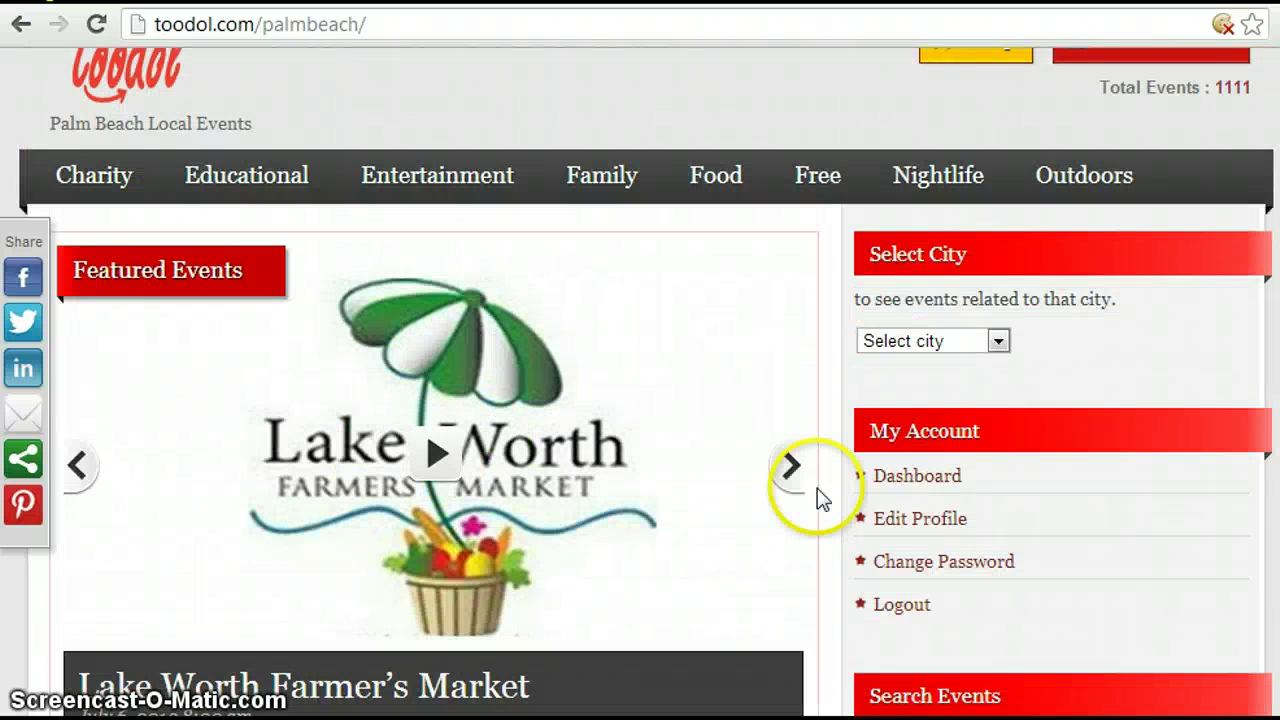
{"action": "scroll", "coordinate": [820, 495], "scroll_direction": "up", "scroll_amount": 1}
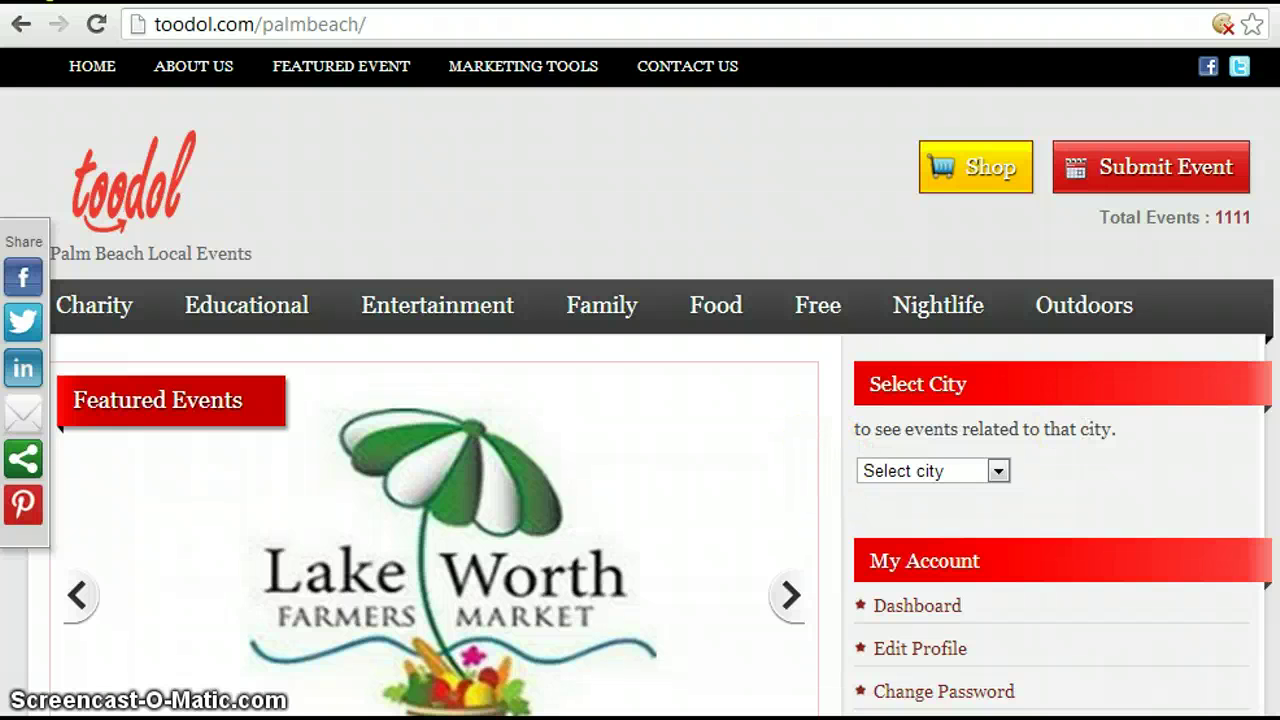
{"action": "scroll", "coordinate": [731, 666], "scroll_direction": "down", "scroll_amount": 3}
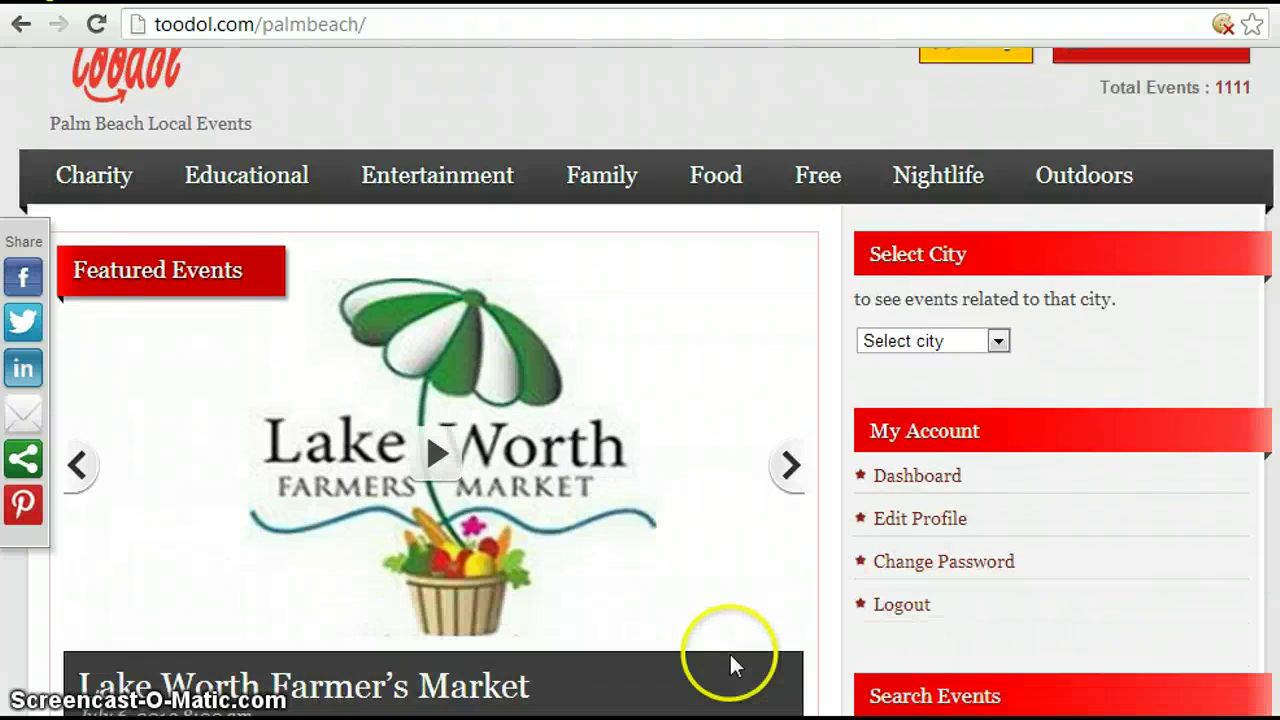